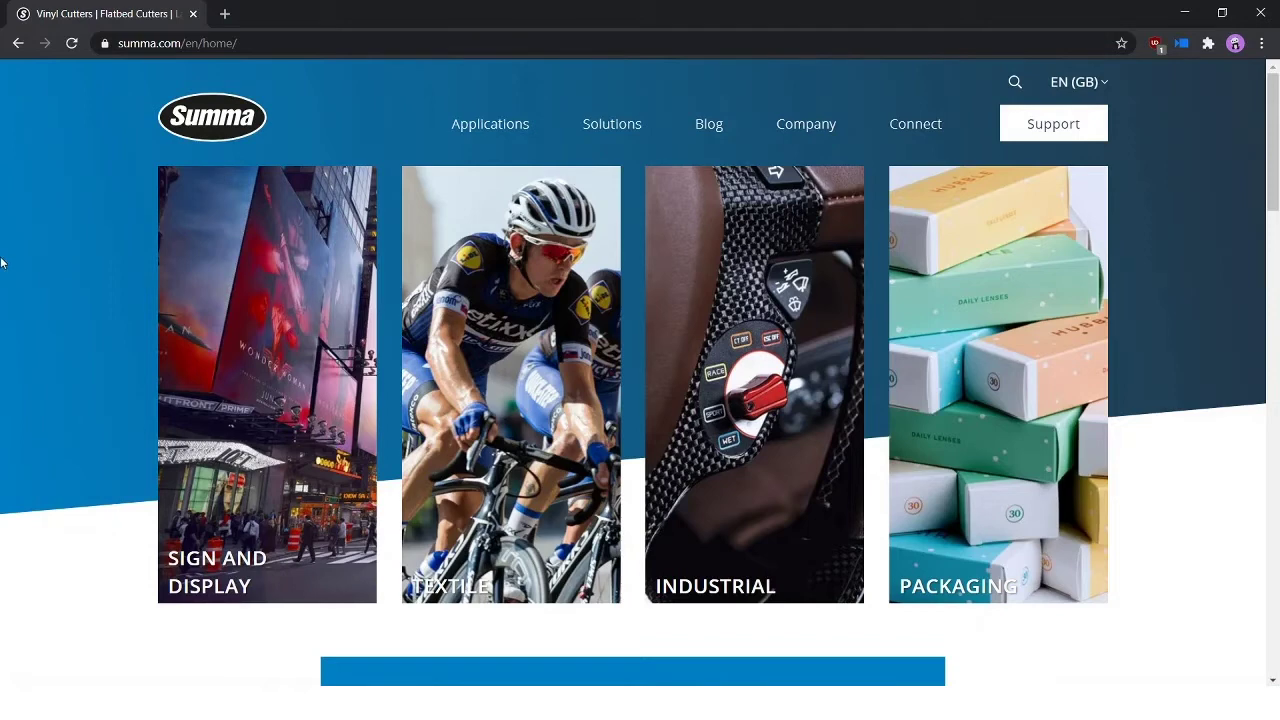
Step: Open the Support software and firmware downloads, filter to Vinyl Cutters, and scroll to Software
{"action": "left_click", "coordinate": [1056, 126]}
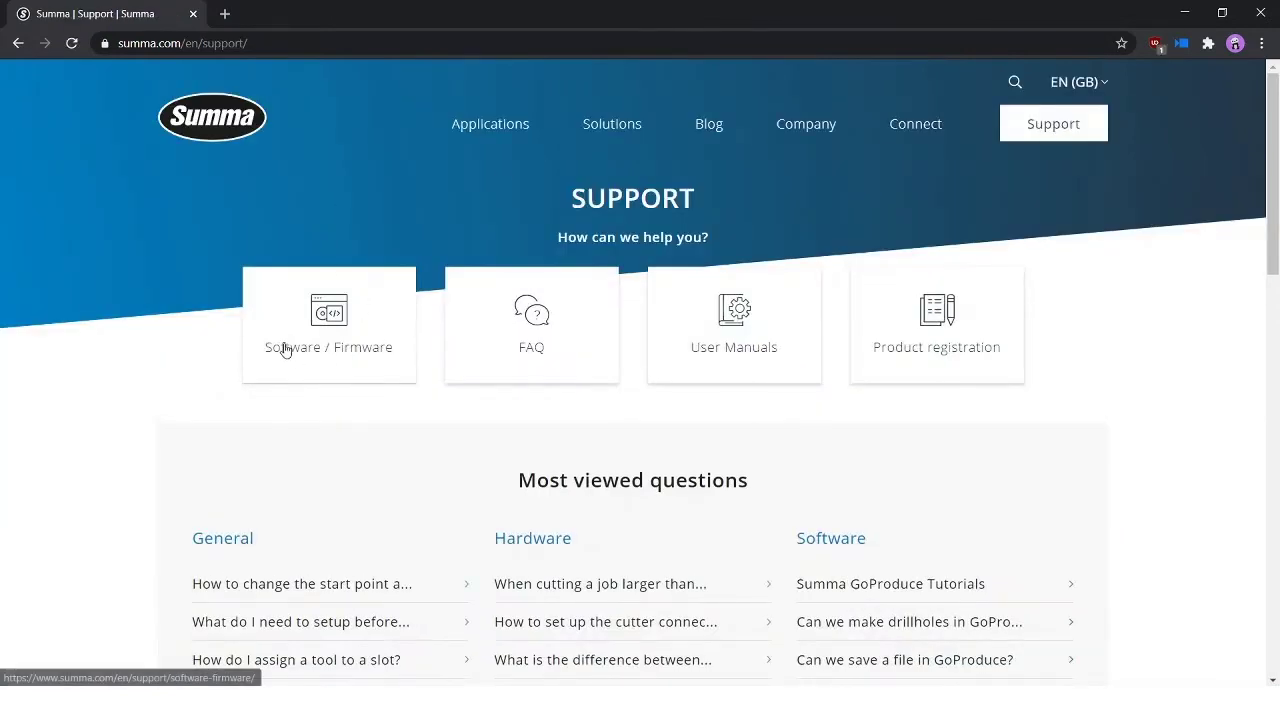
{"action": "left_click", "coordinate": [290, 350]}
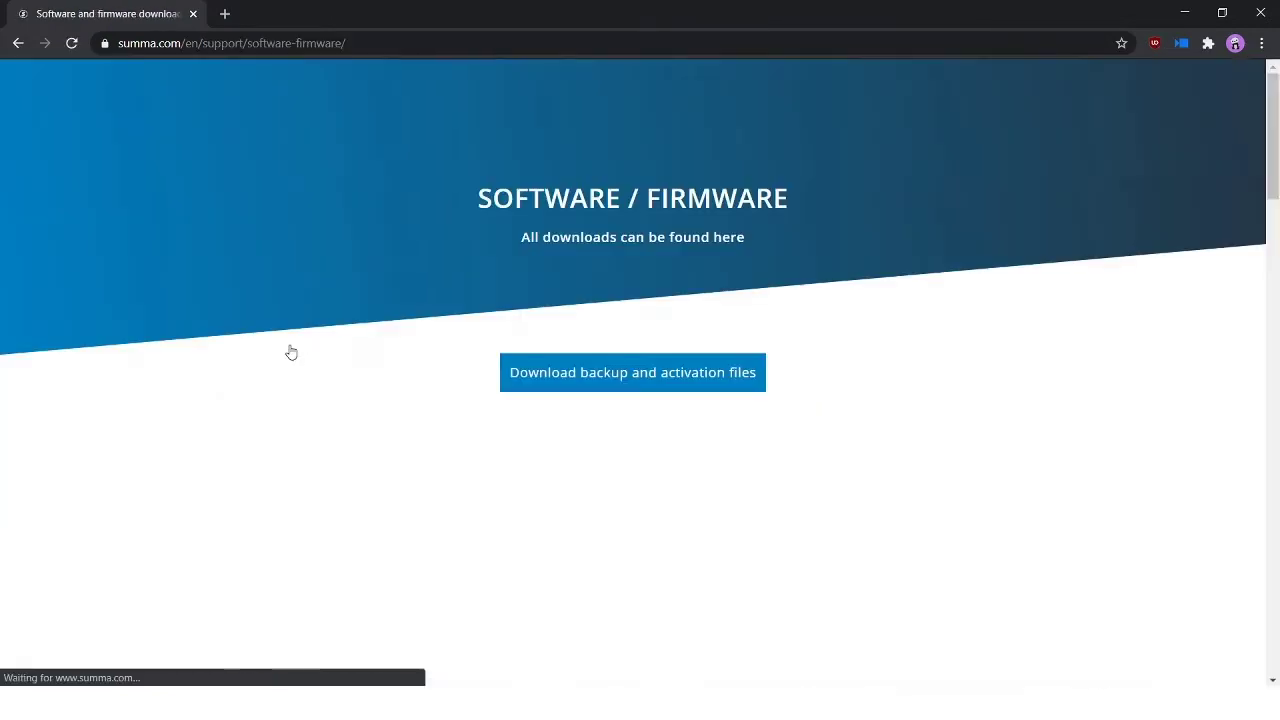
{"action": "left_click", "coordinate": [1004, 496]}
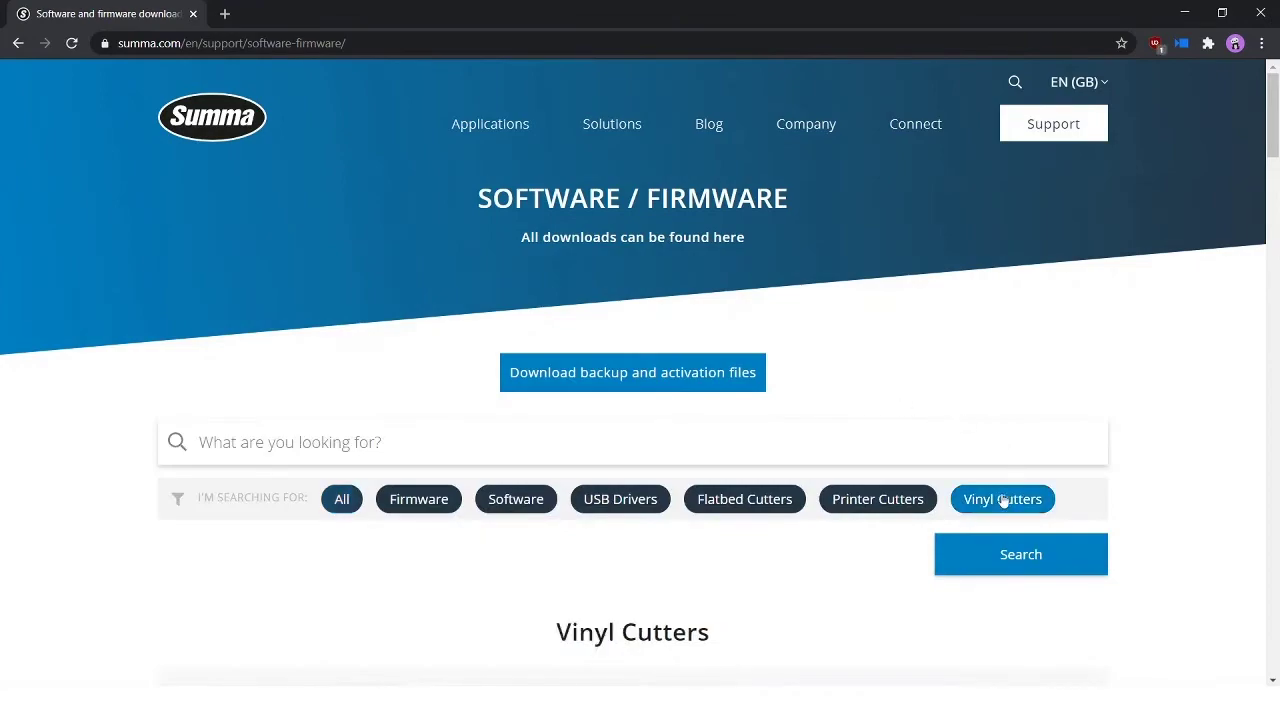
{"action": "scroll", "coordinate": [37, 326], "scroll_direction": "down", "scroll_amount": 10}
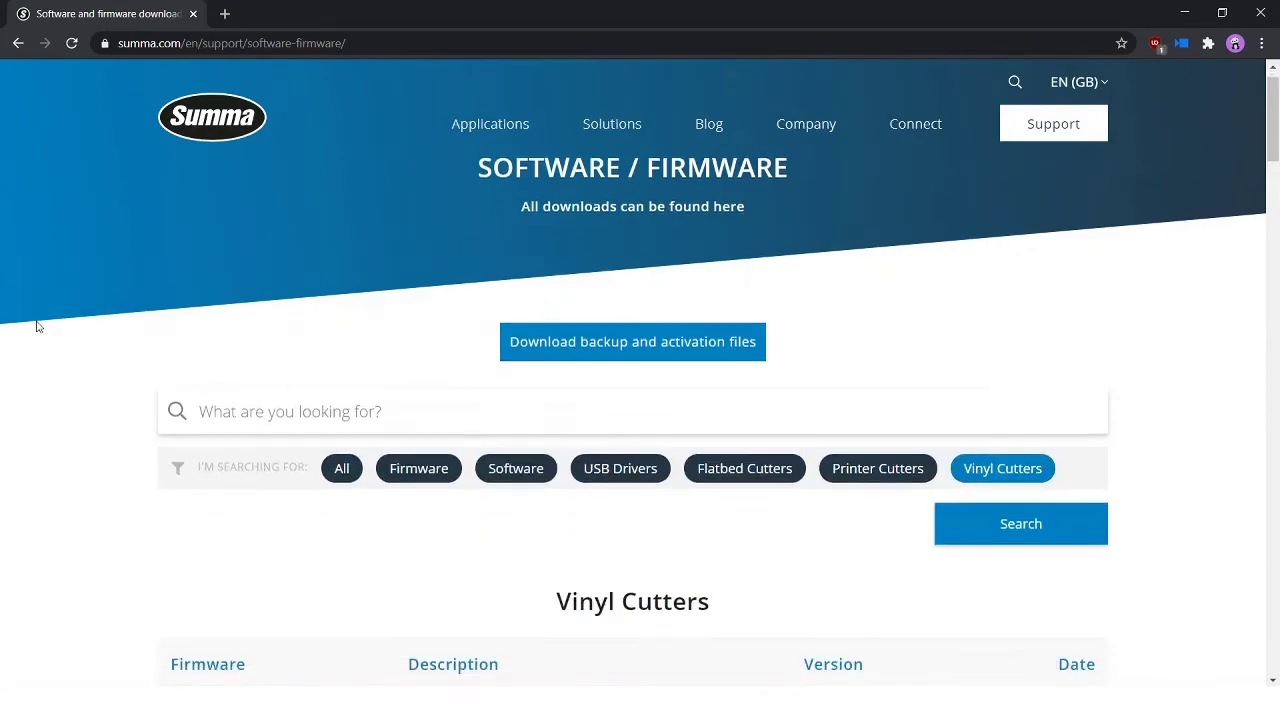
{"action": "scroll", "coordinate": [90, 280], "scroll_direction": "down", "scroll_amount": 6}
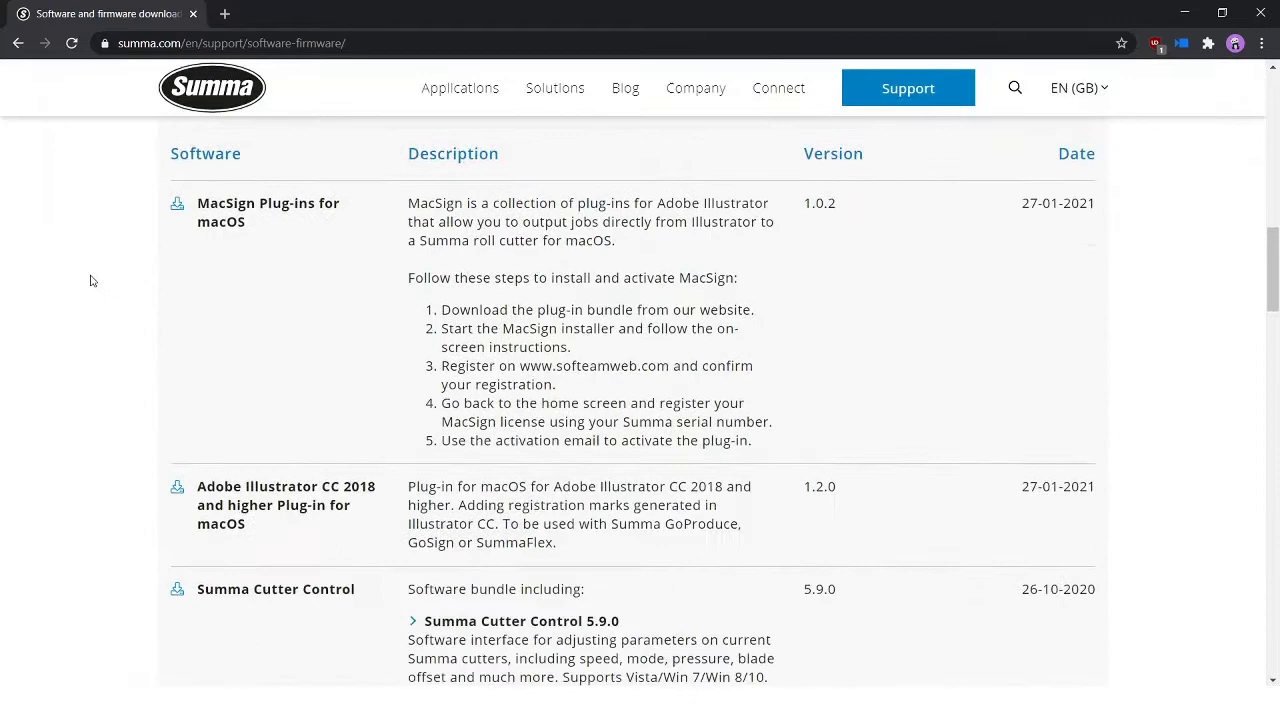
{"action": "scroll", "coordinate": [251, 437], "scroll_direction": "down", "scroll_amount": 1}
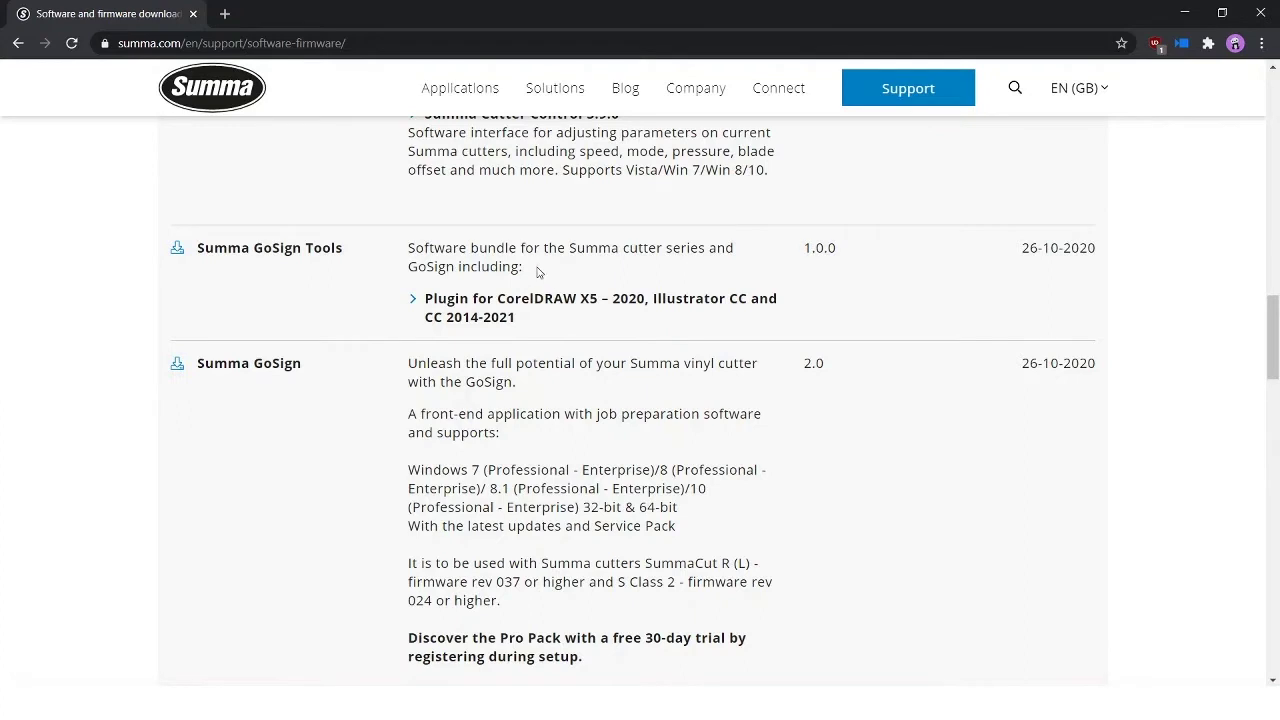
Step: Download both the Summa GoSign and Summa GoSign Tools installers
{"action": "left_click", "coordinate": [249, 368]}
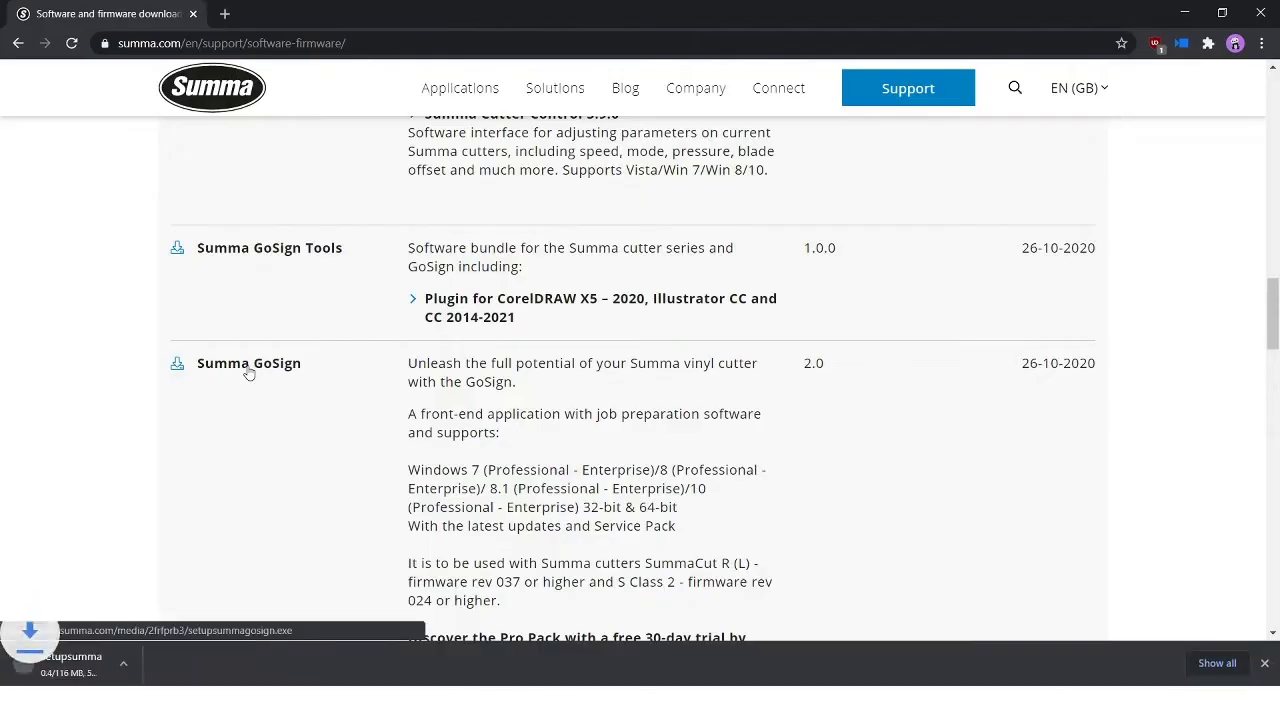
{"action": "left_click", "coordinate": [265, 250]}
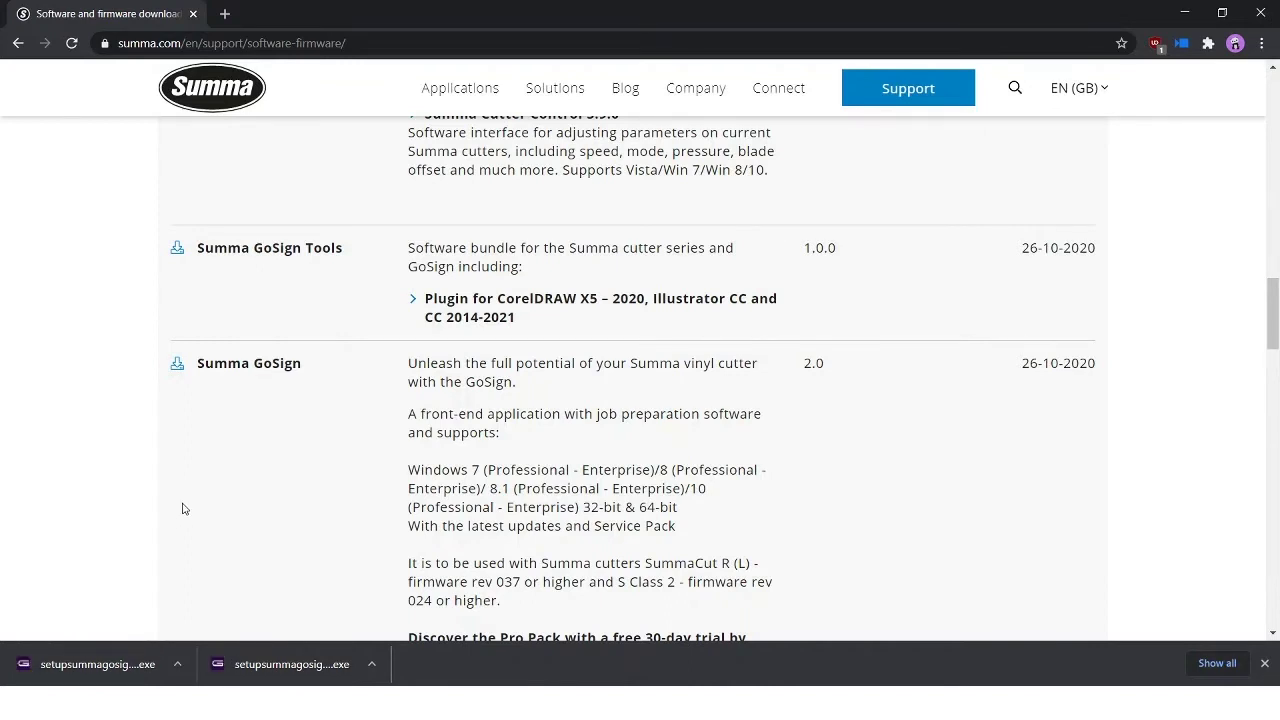
Step: Run setupsummagosigntools.exe to the default folder, installing Illustrator 25 and CorelDRAW 22 plugins
{"action": "left_click", "coordinate": [103, 664]}
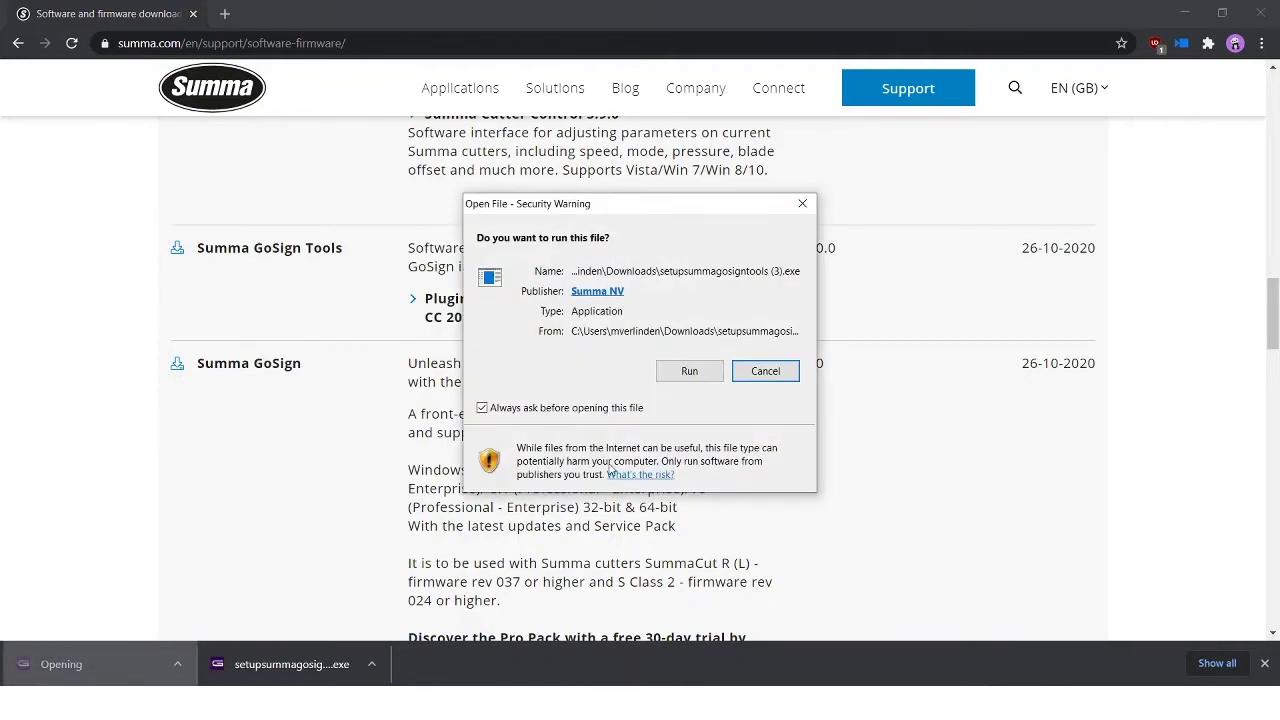
{"action": "left_click", "coordinate": [689, 371]}
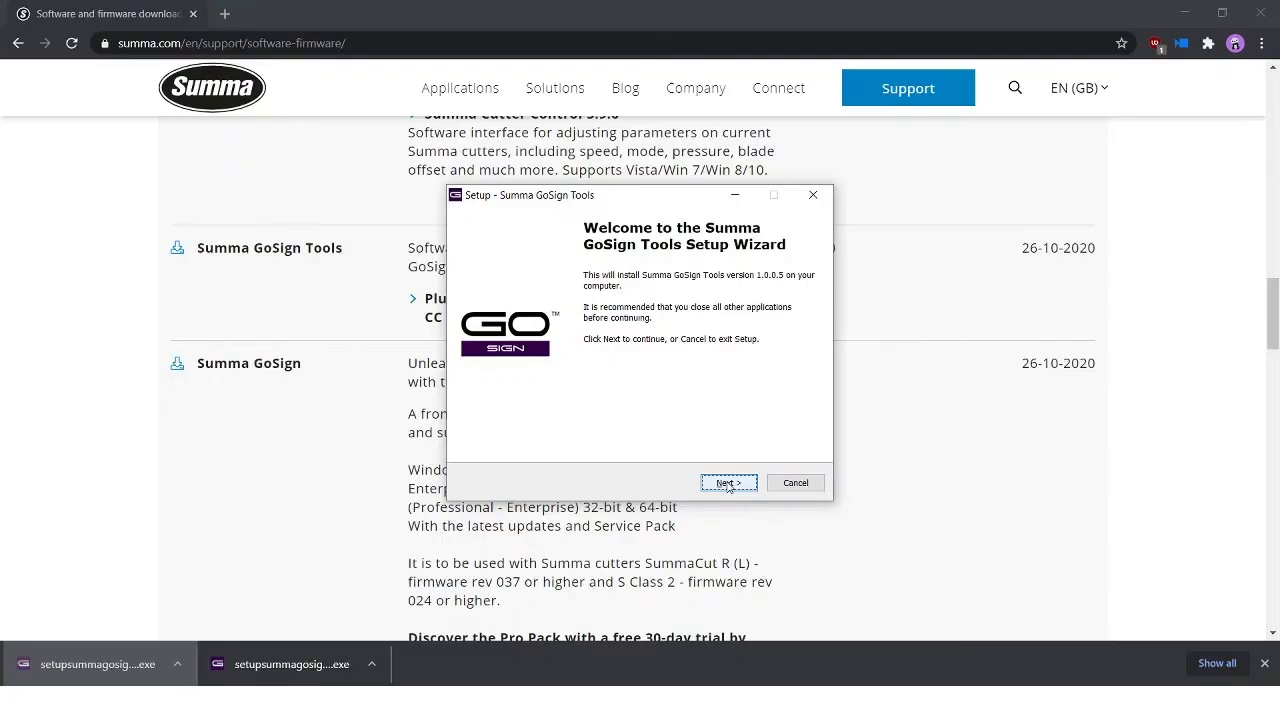
{"action": "left_click", "coordinate": [727, 484]}
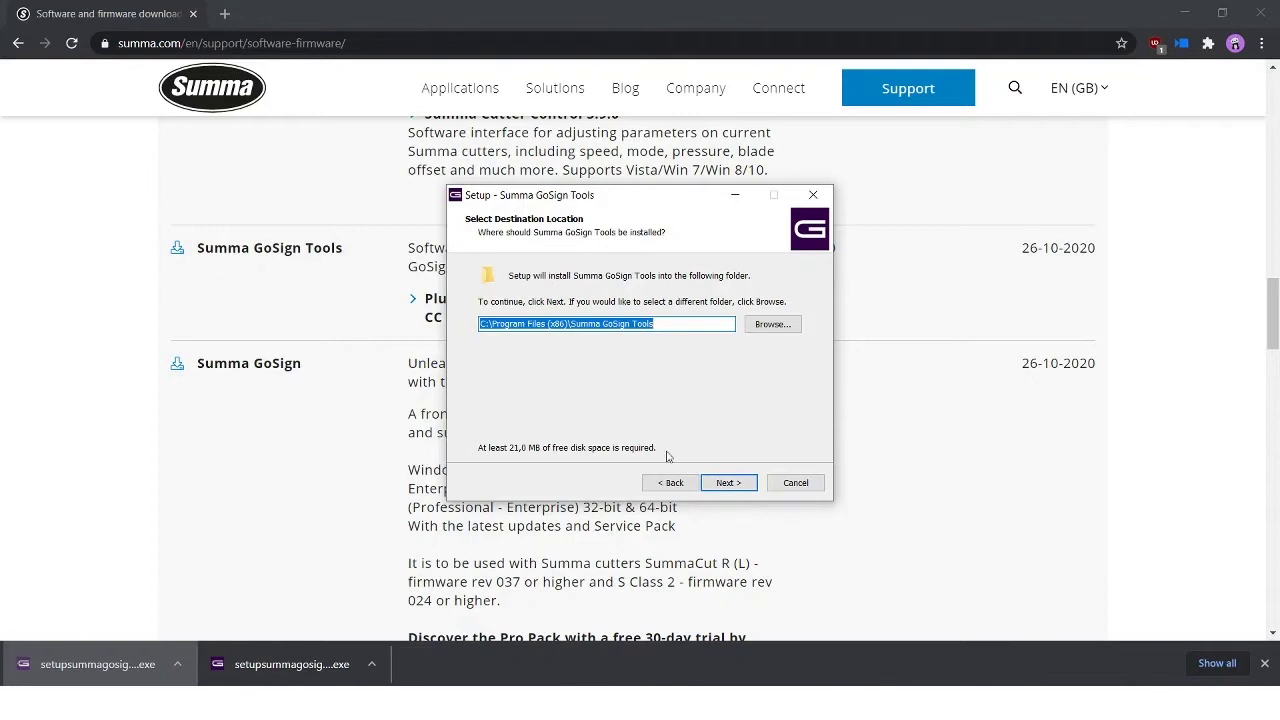
{"action": "left_click", "coordinate": [728, 483]}
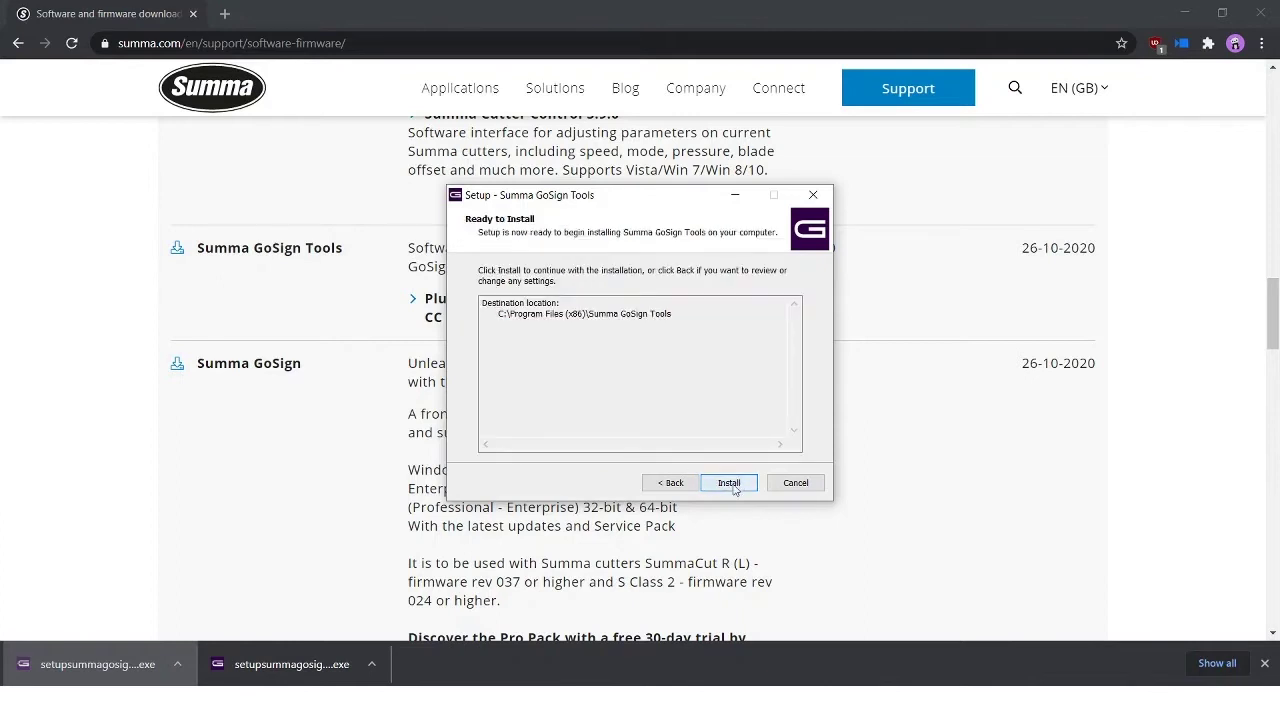
{"action": "left_click", "coordinate": [731, 484]}
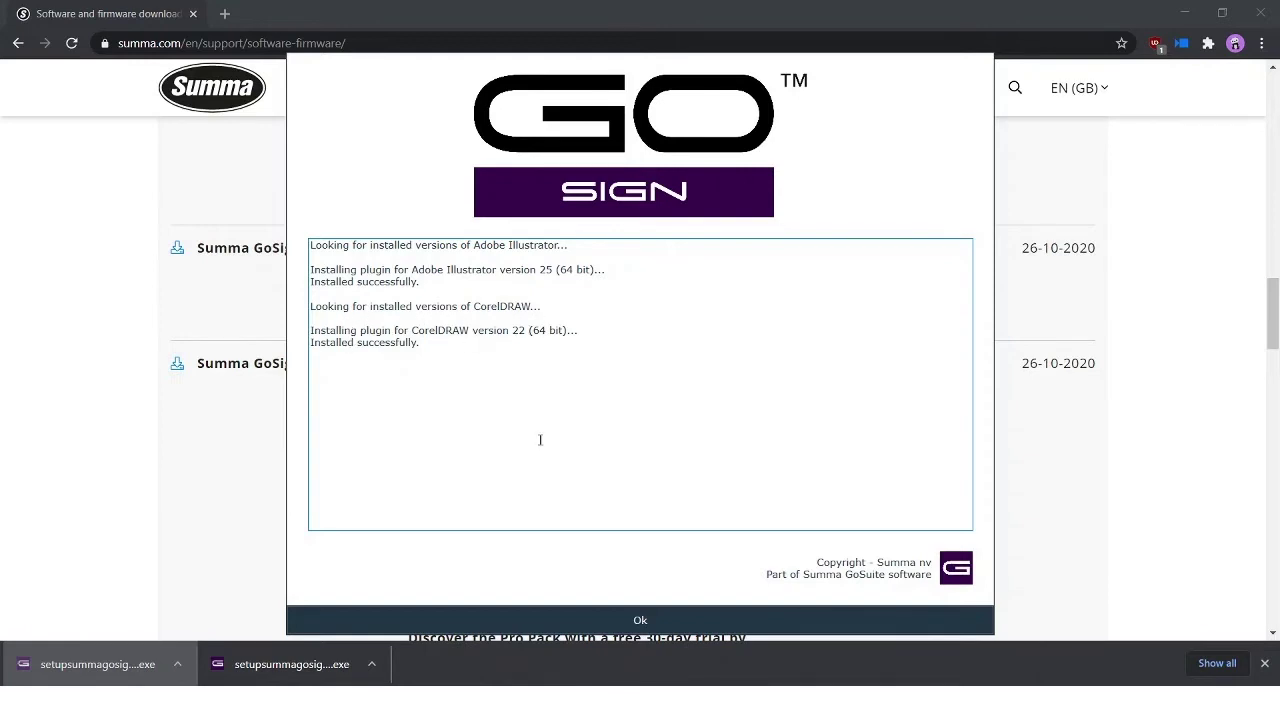
{"action": "left_click", "coordinate": [641, 621]}
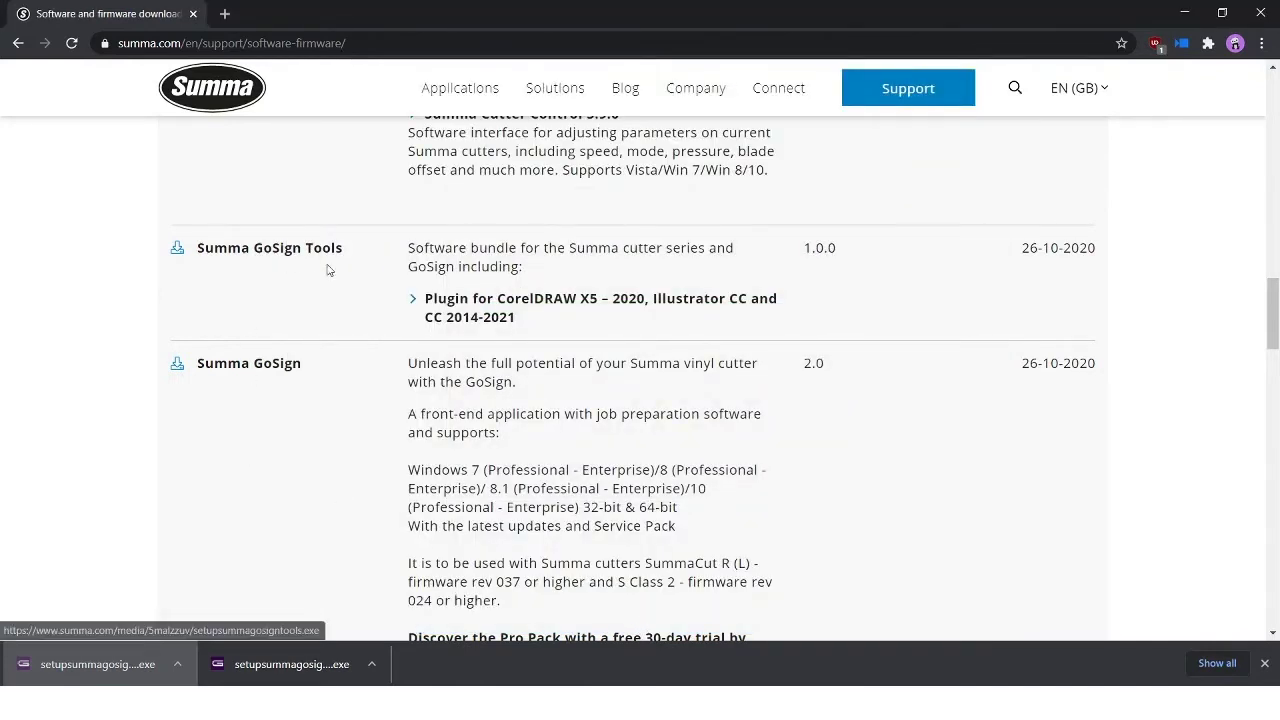
Step: Run setupsummagosign.exe and install GoSign 2.0.0.46 into the default Program Files folder
{"action": "left_click", "coordinate": [296, 670]}
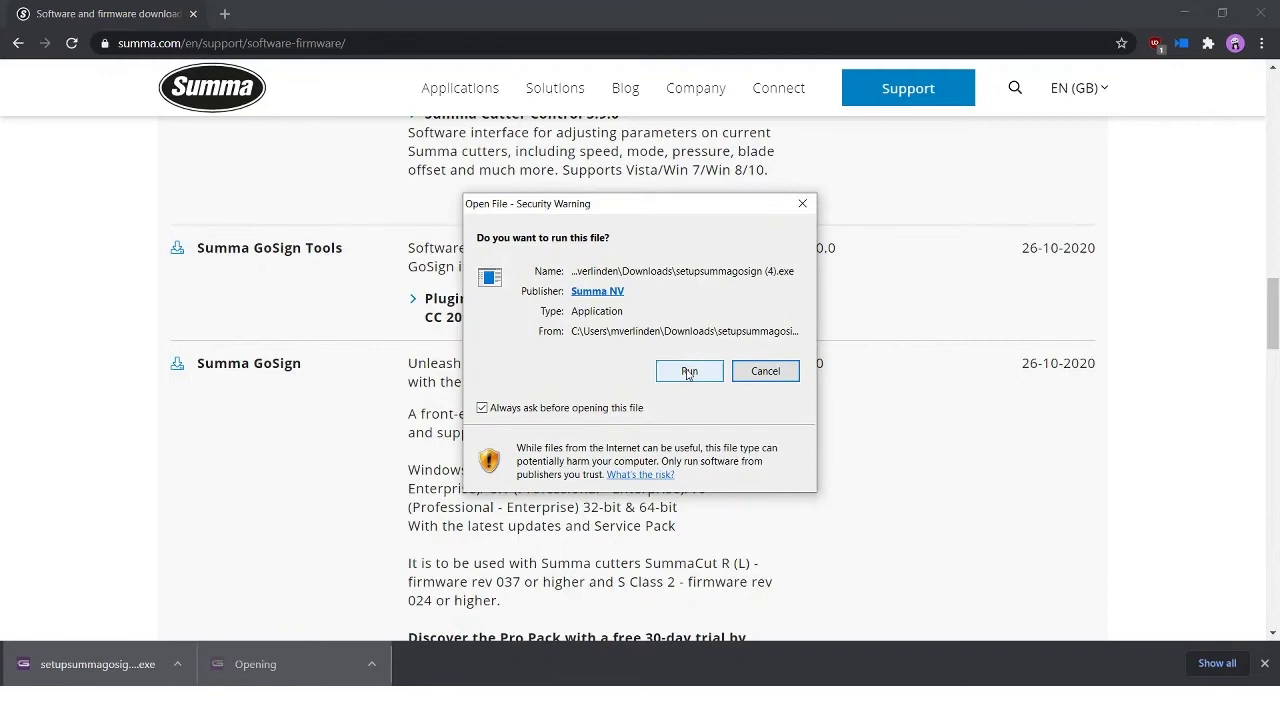
{"action": "left_click", "coordinate": [688, 373]}
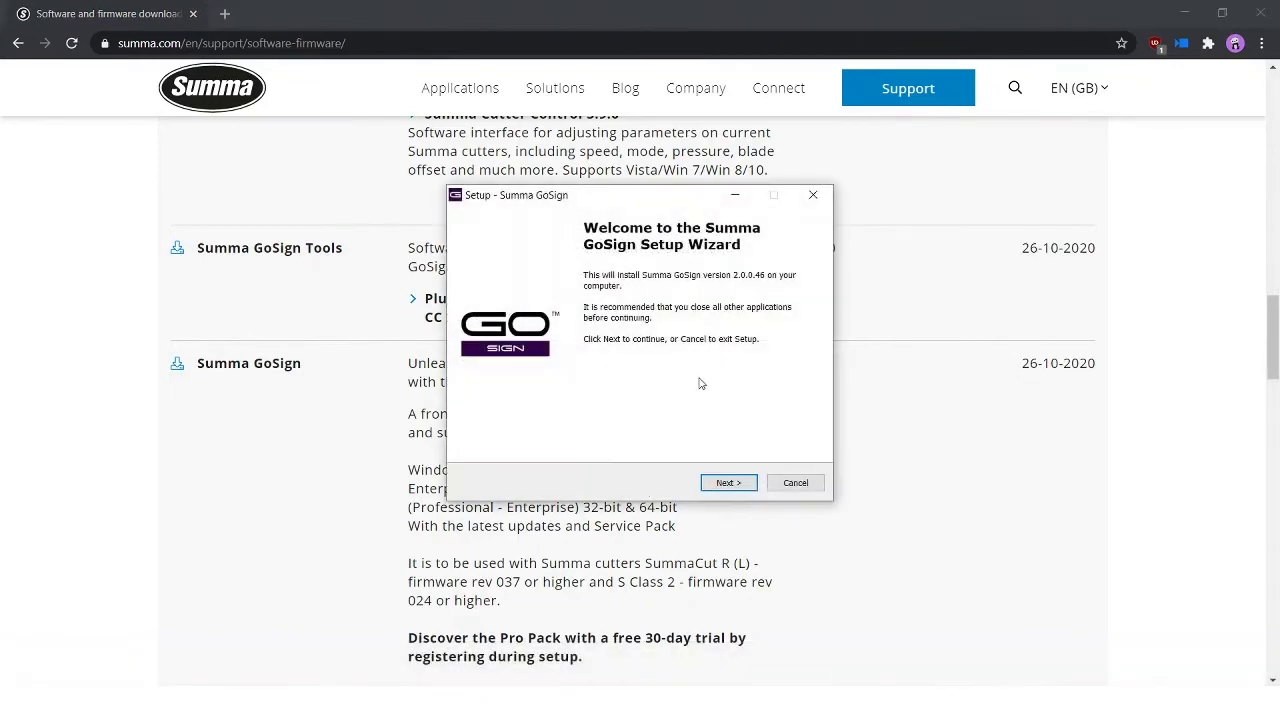
{"action": "left_click", "coordinate": [735, 485]}
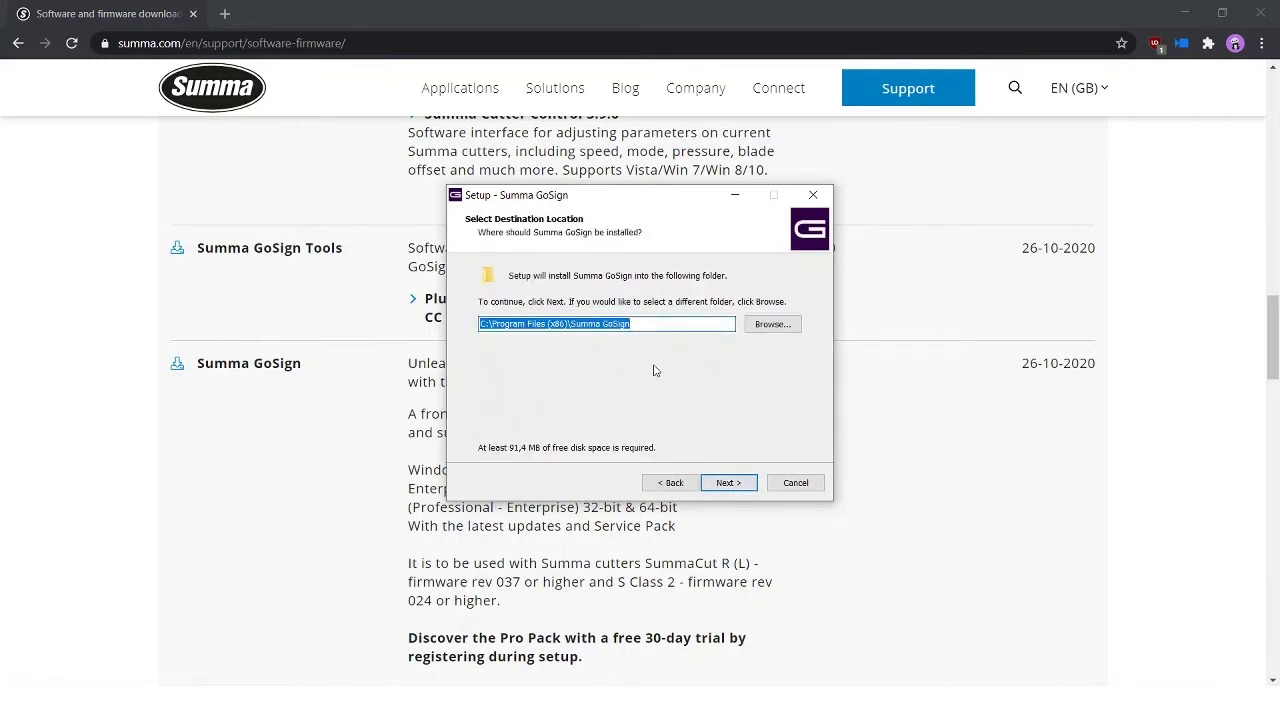
{"action": "left_click", "coordinate": [742, 486]}
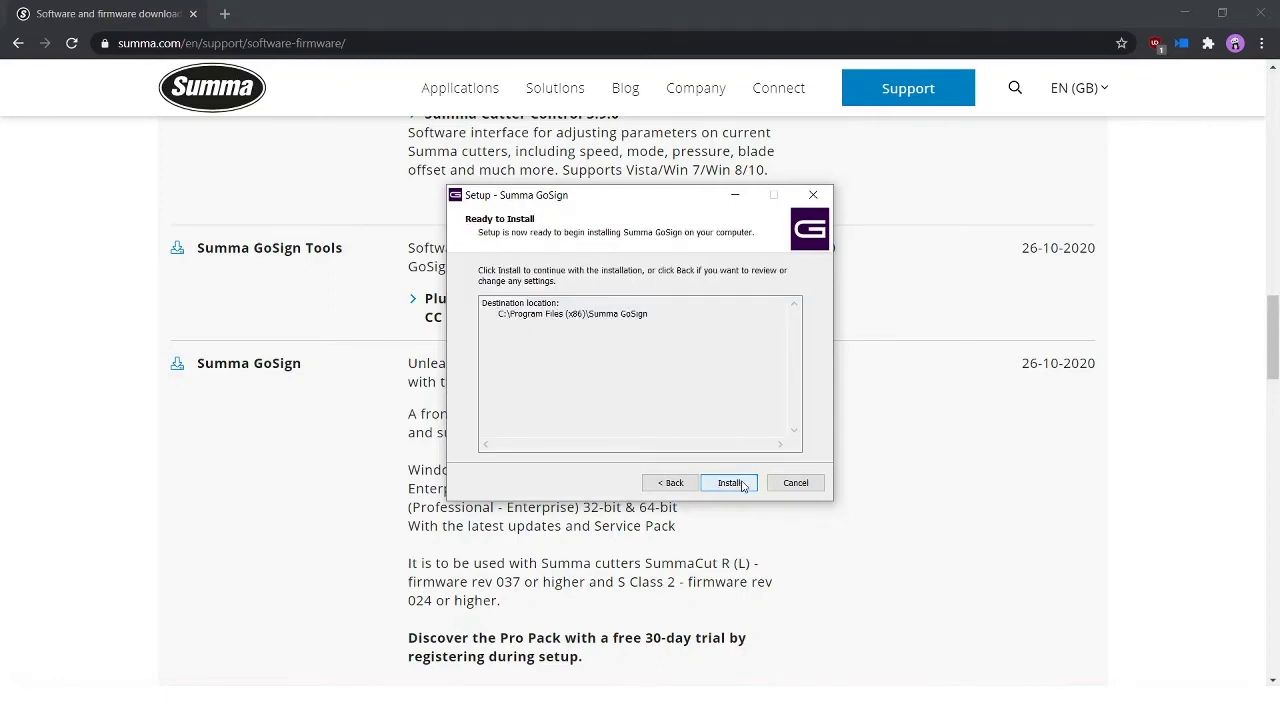
{"action": "left_click", "coordinate": [742, 486]}
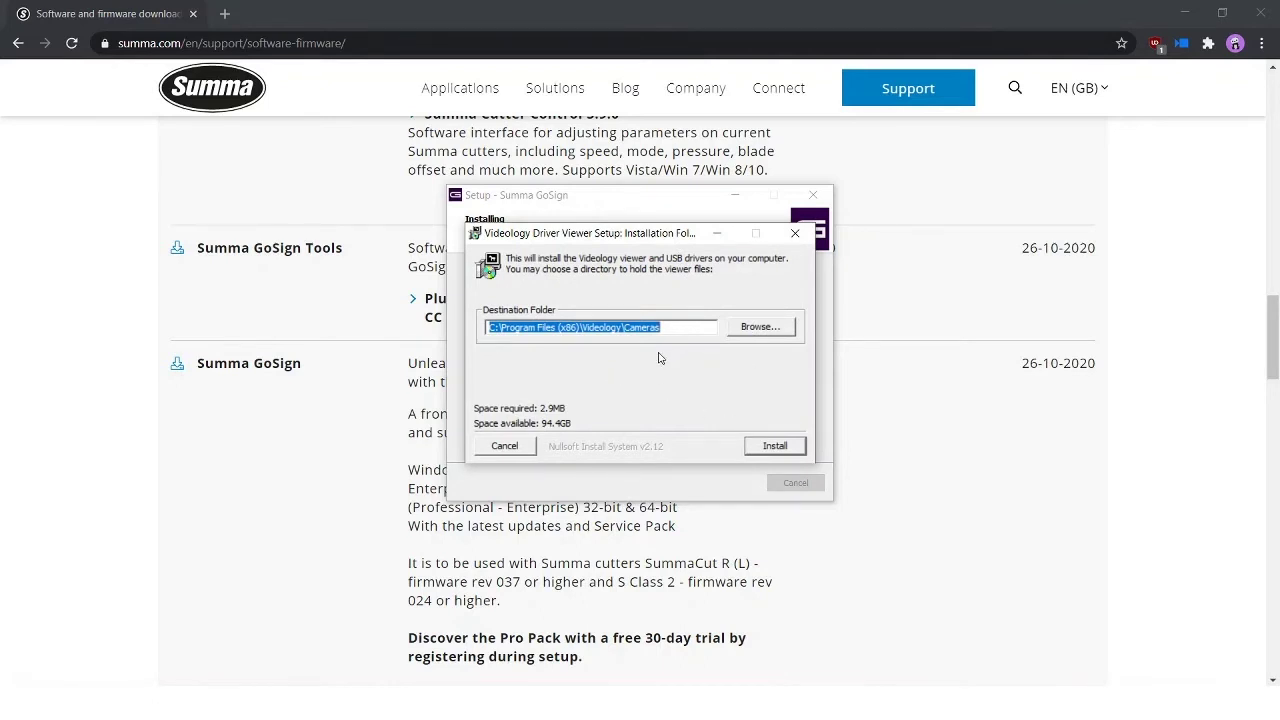
Step: Install the Videology driver viewer to its default Cameras folder and finish the USB camera driver
{"action": "left_click", "coordinate": [774, 446]}
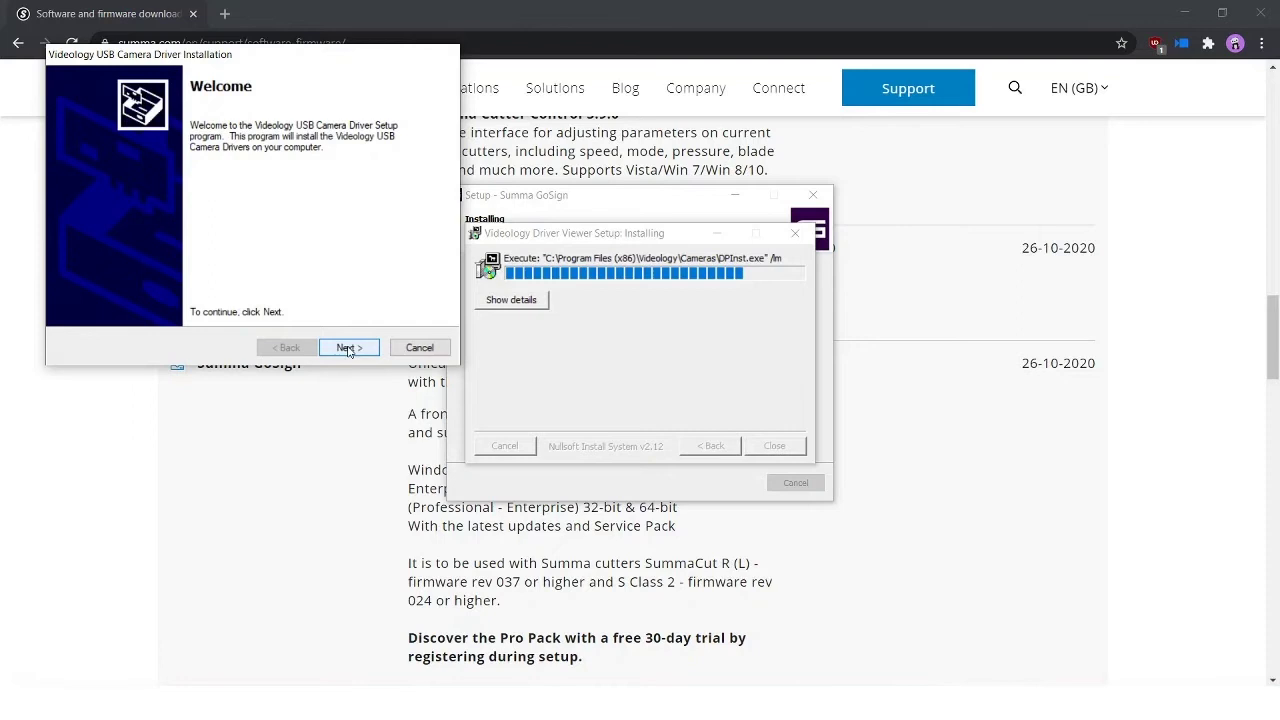
{"action": "left_click", "coordinate": [349, 350]}
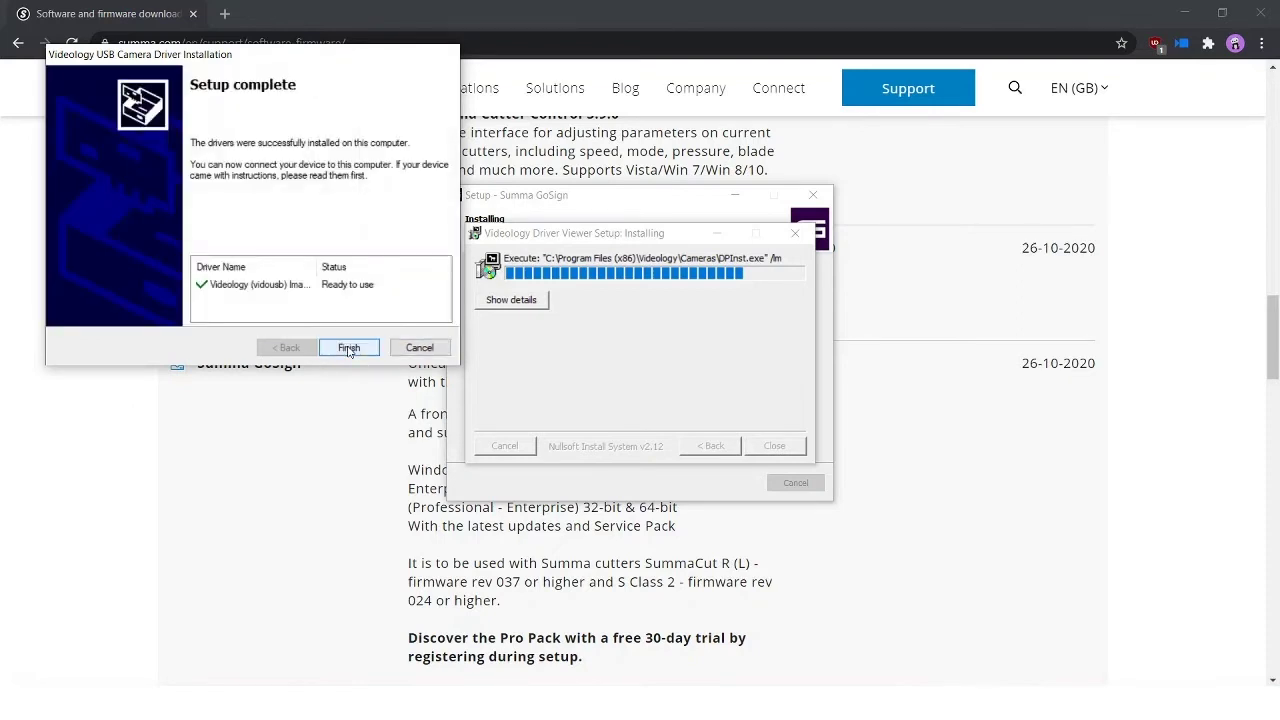
{"action": "left_click", "coordinate": [349, 348]}
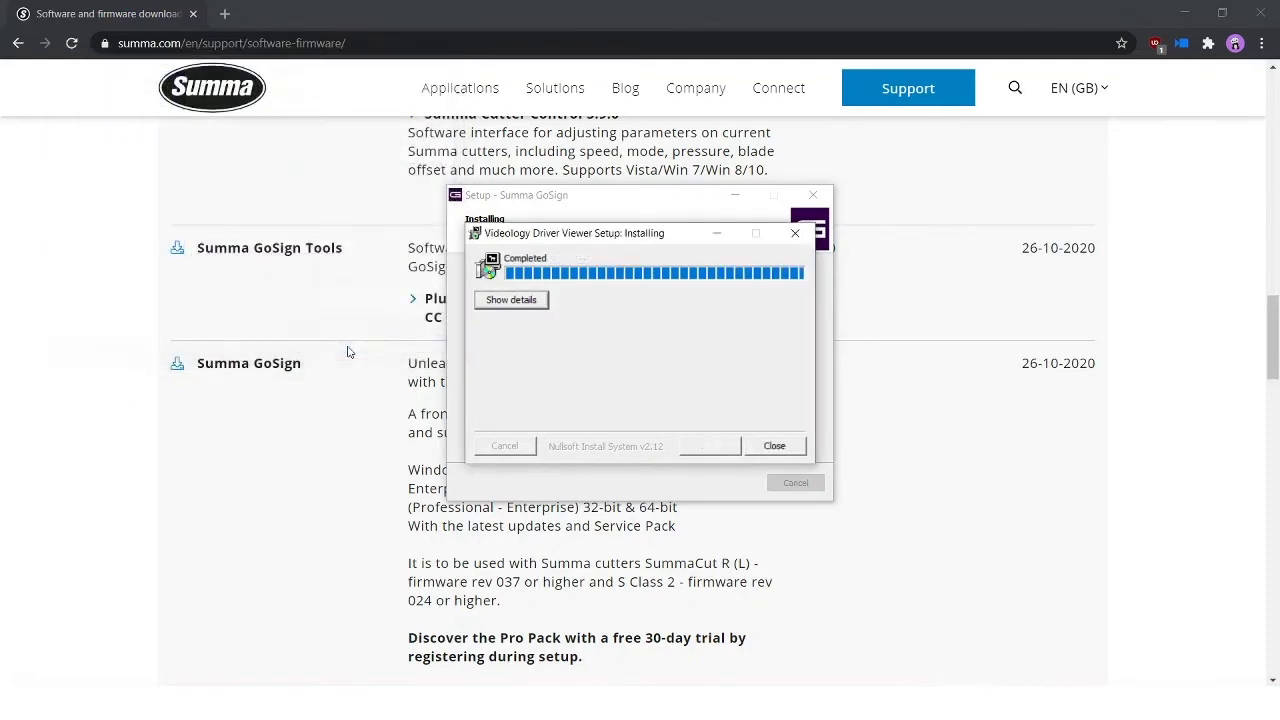
{"action": "left_click", "coordinate": [775, 446]}
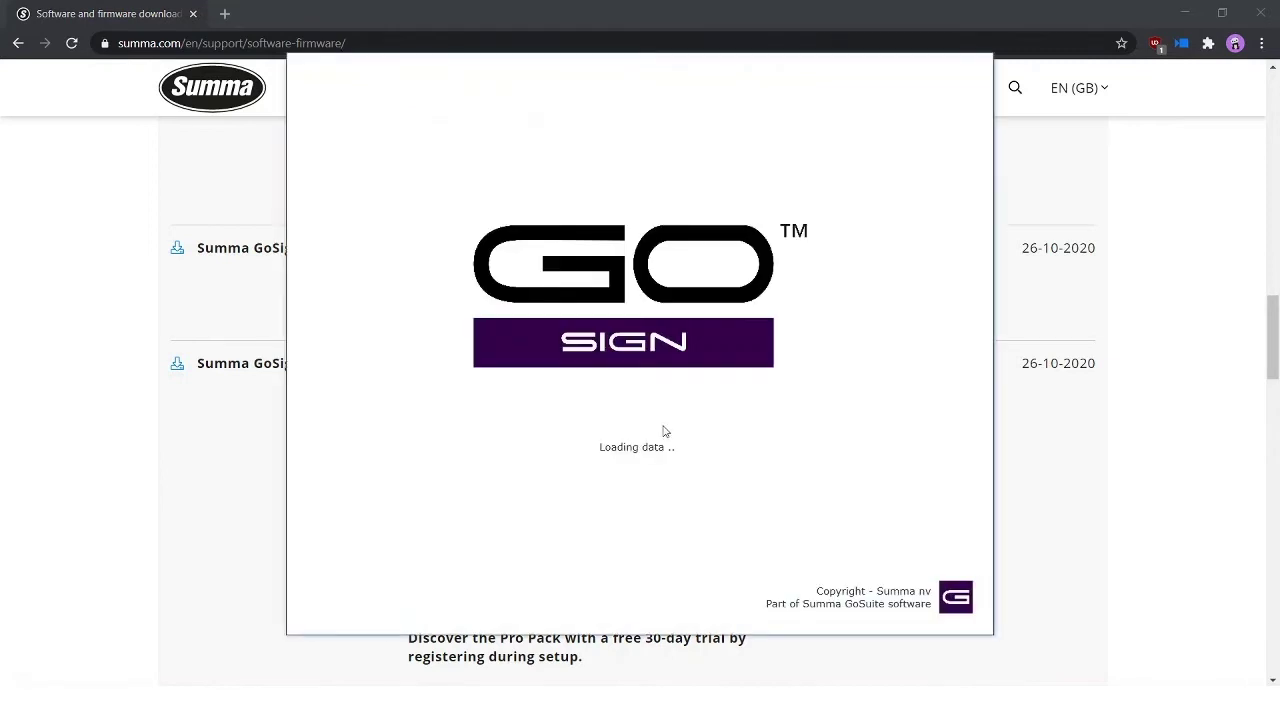
Step: Pick BasicActionSets.xml from the Action sets list and confirm it as default
{"action": "left_click", "coordinate": [435, 190]}
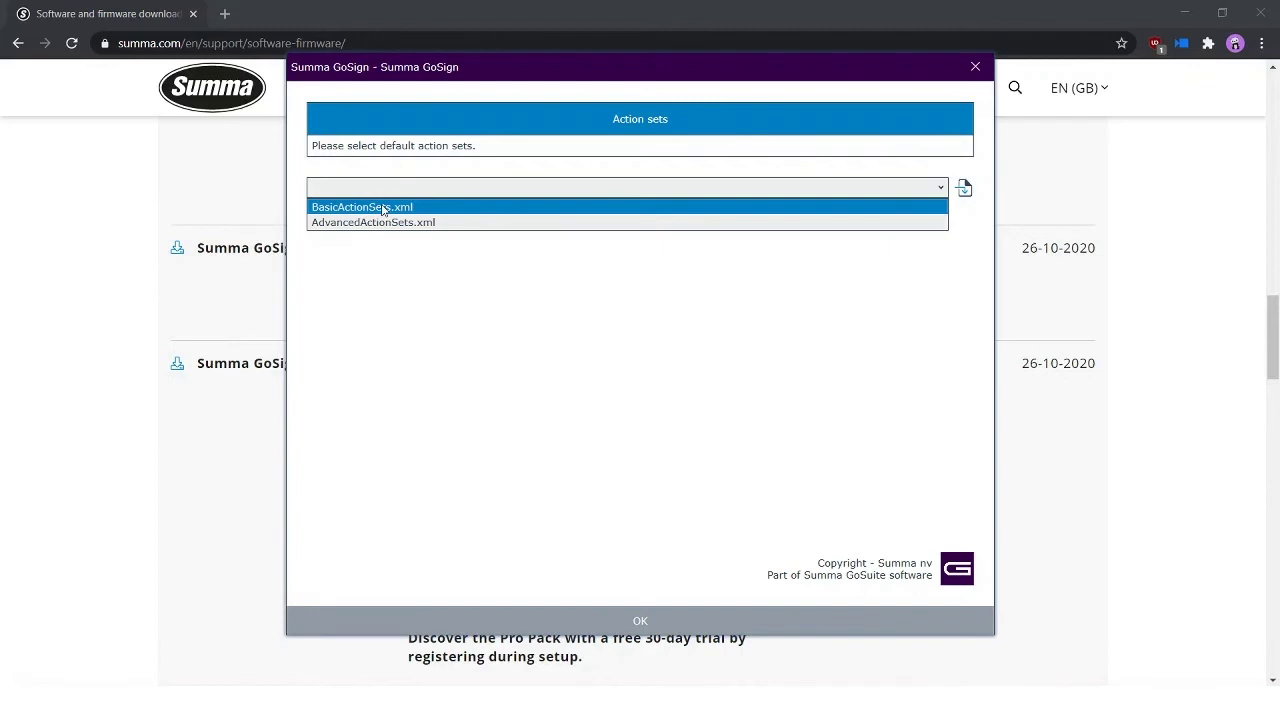
{"action": "left_click", "coordinate": [381, 208]}
{"action": "left_click", "coordinate": [640, 621]}
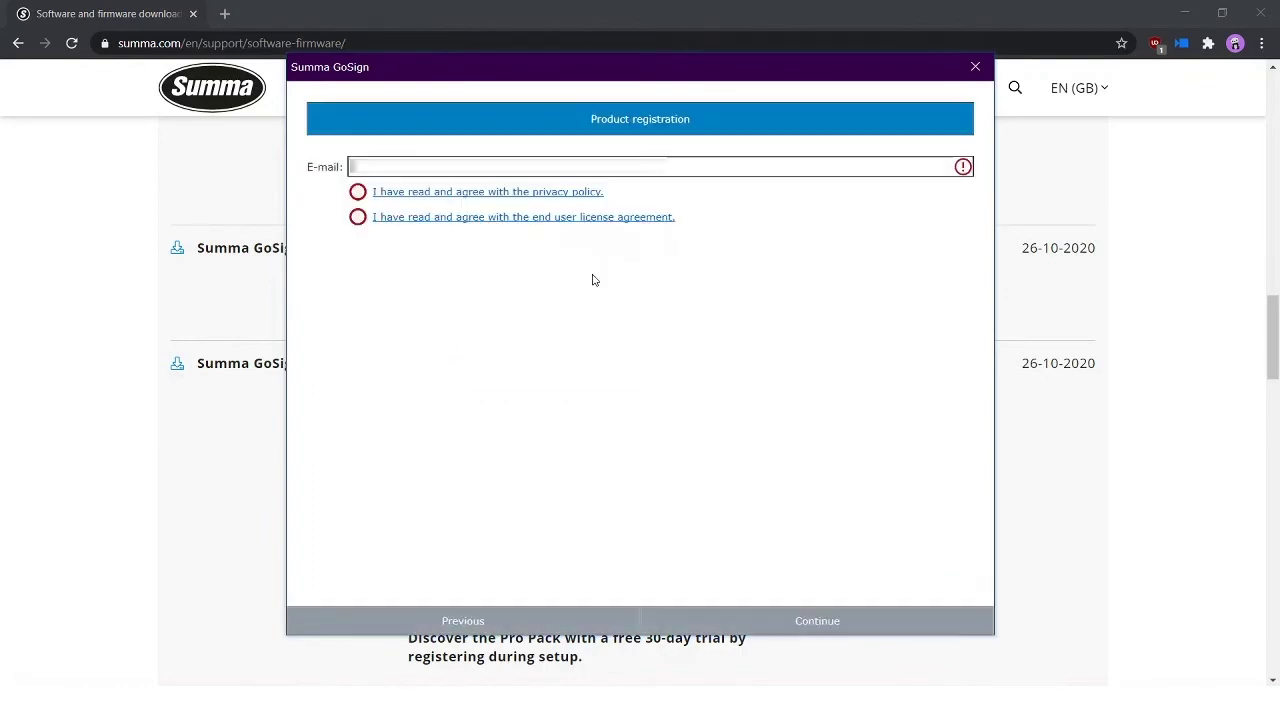
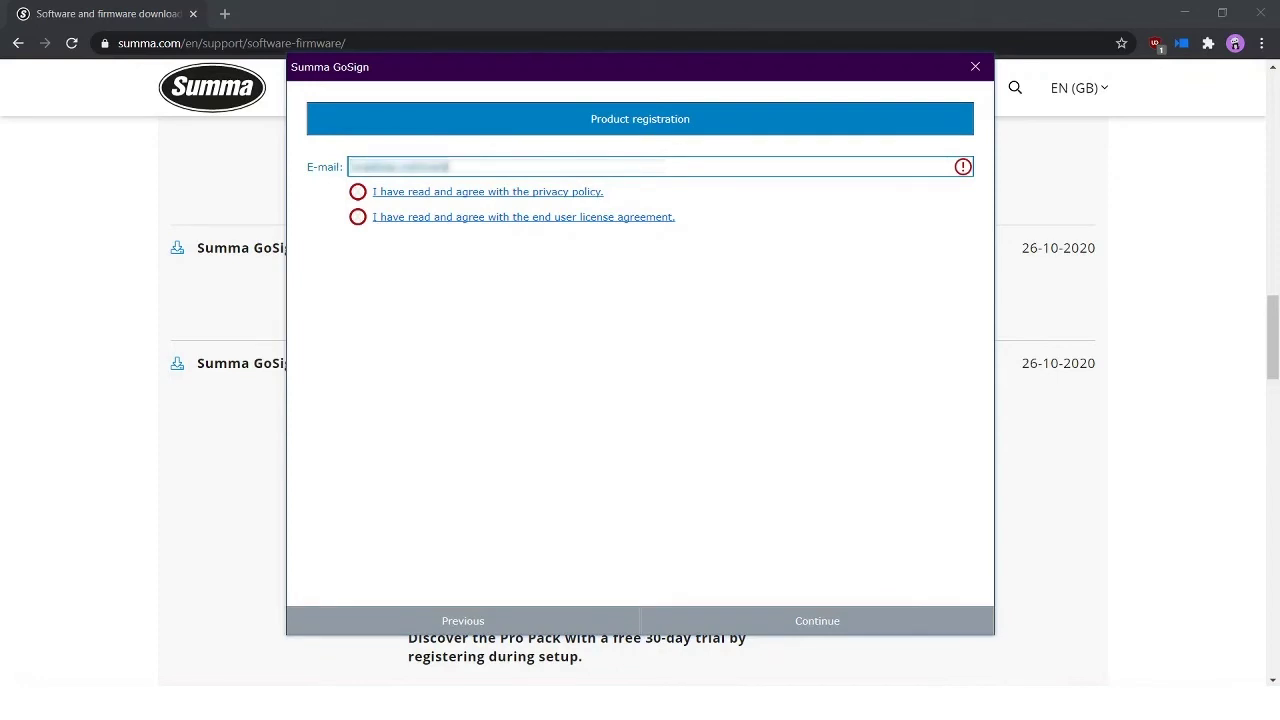
Step: Enter the registration e-mail address, accept the privacy policy and EULA, and continue
{"action": "left_click", "coordinate": [357, 191]}
{"action": "left_click", "coordinate": [357, 217]}
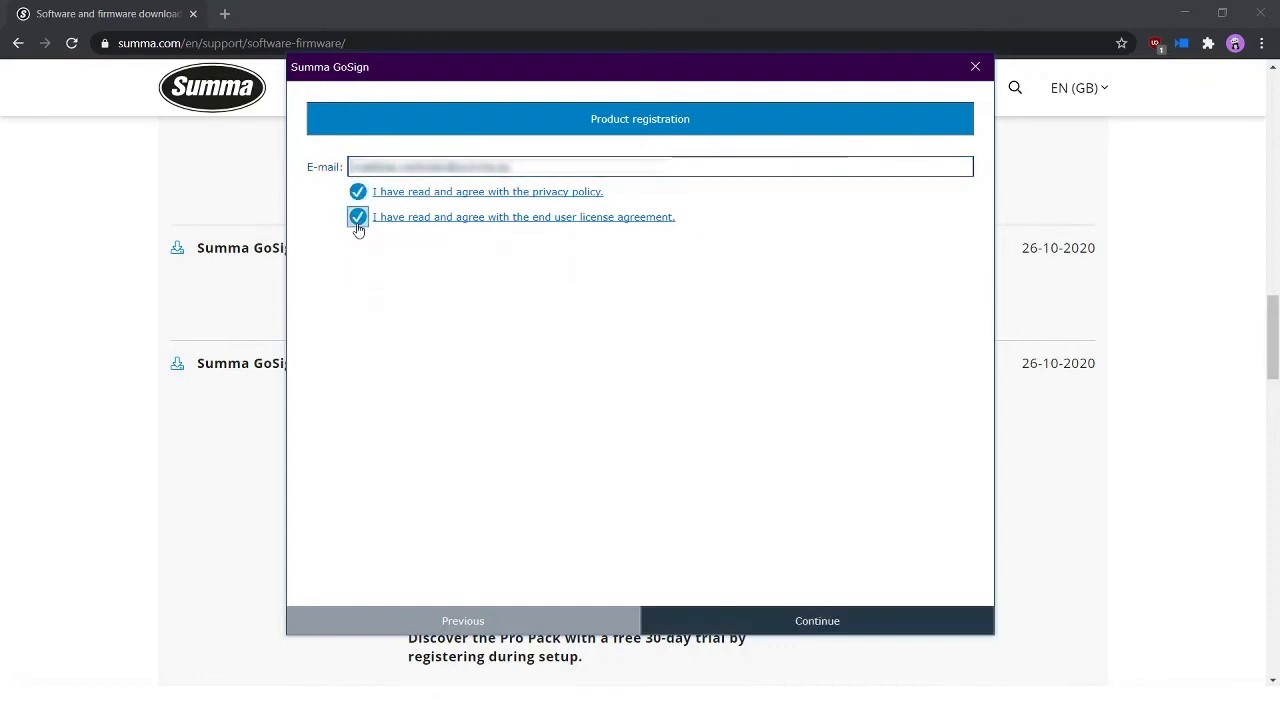
{"action": "left_click", "coordinate": [775, 621]}
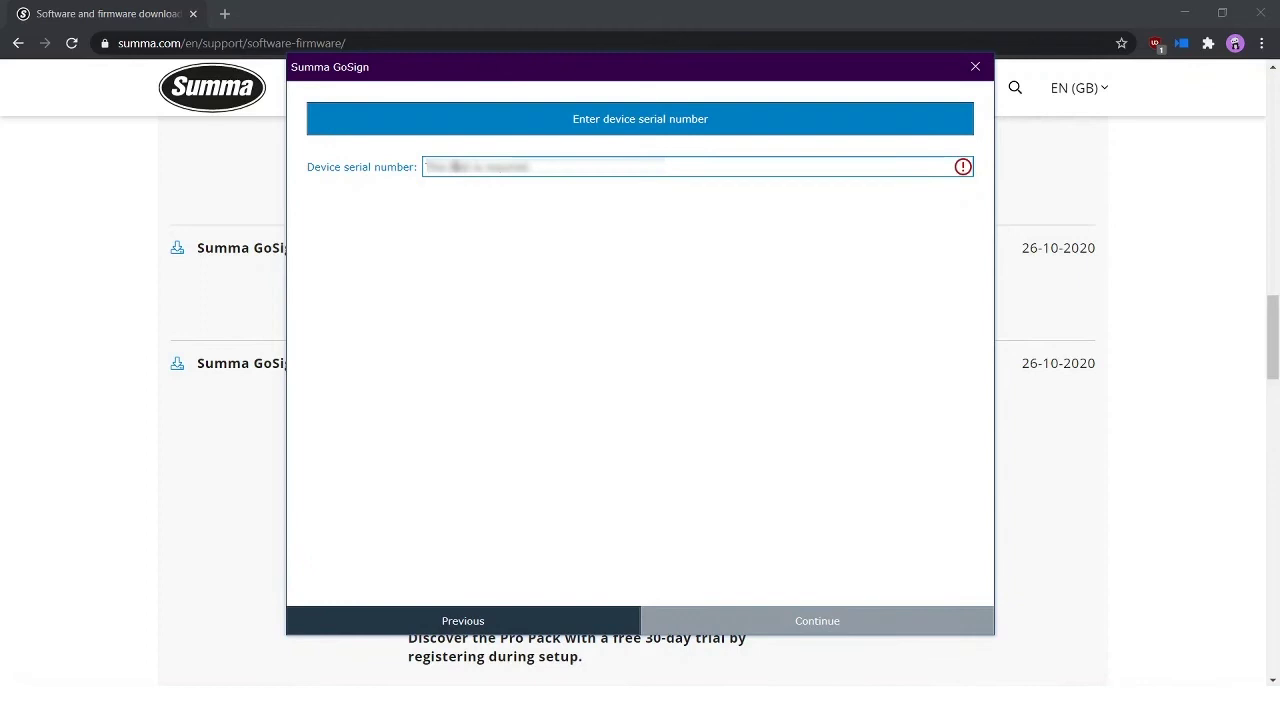
Step: Enter the device serial number, trimming its extra last character, and submit it for activation
{"action": "left_click", "coordinate": [447, 167]}
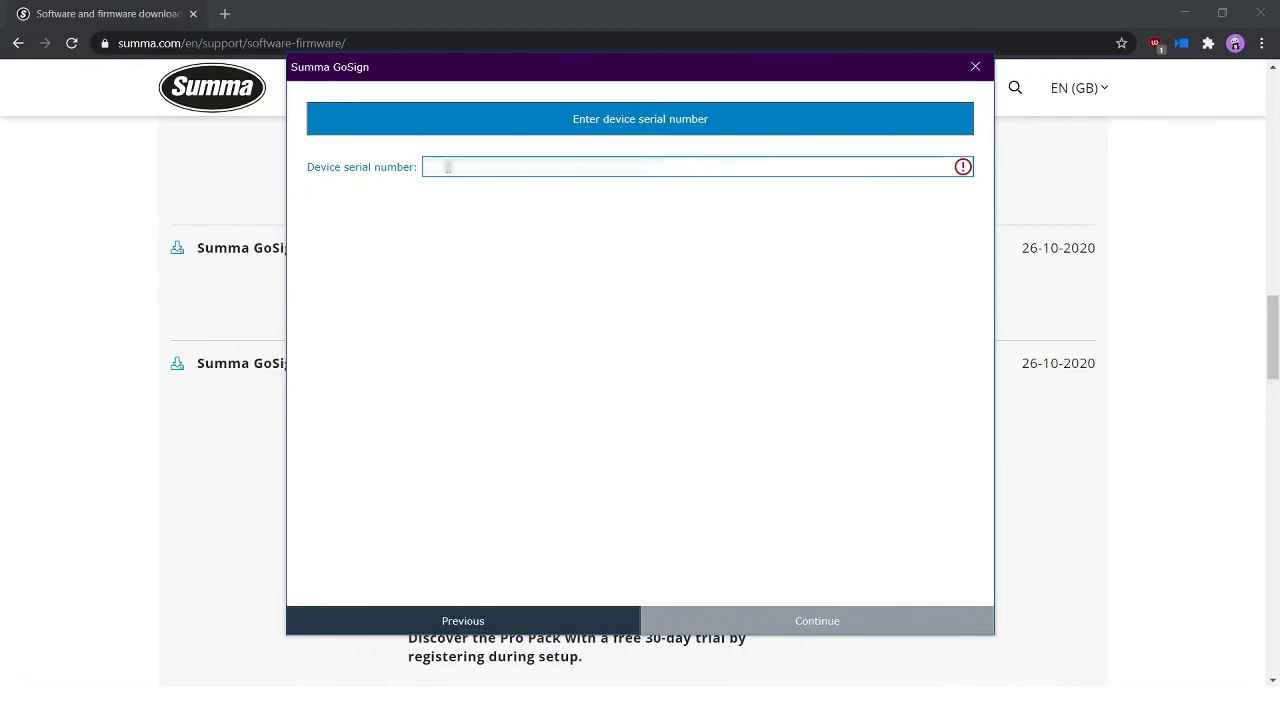
{"action": "type", "text": "12345"}
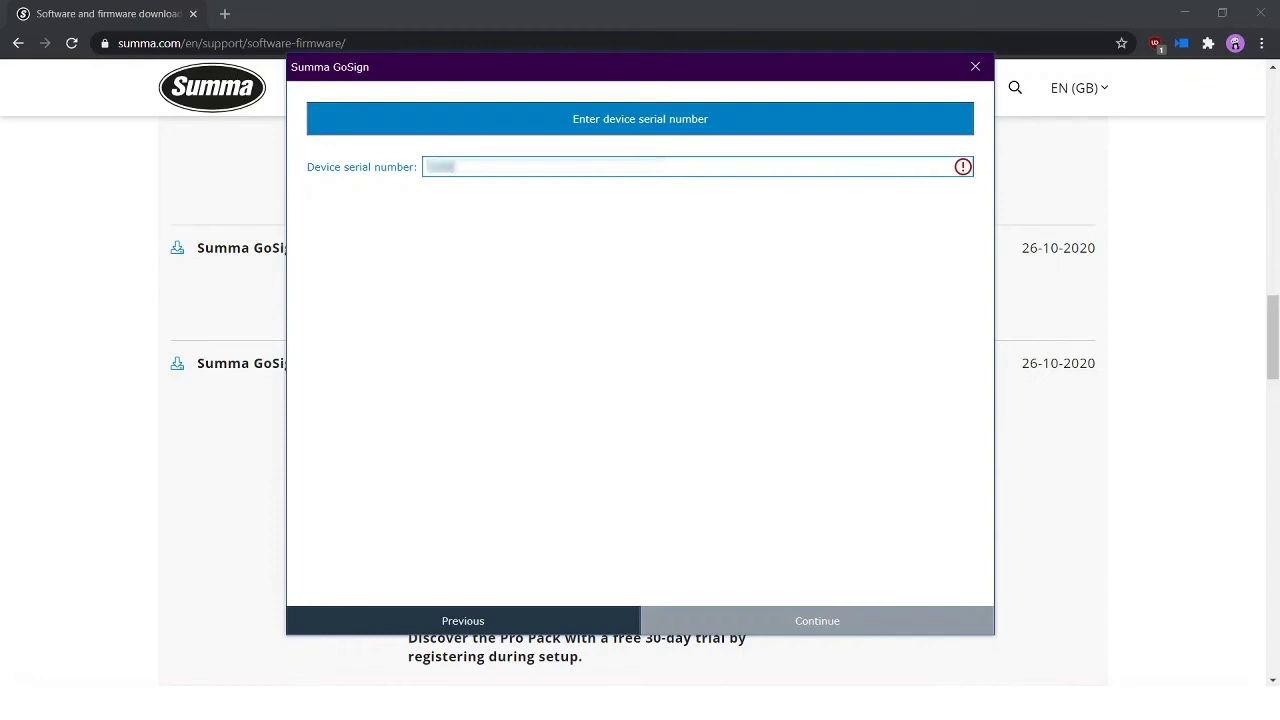
{"action": "type", "text": "-67890123"}
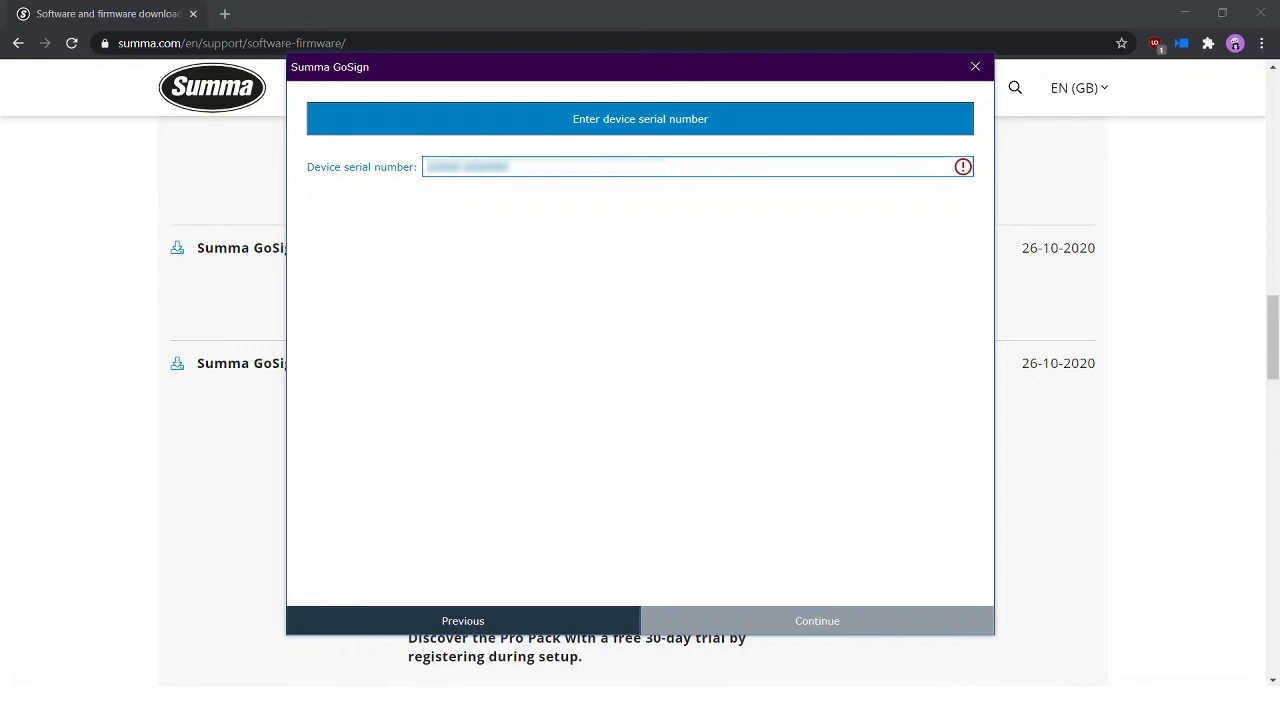
{"action": "left_click", "coordinate": [447, 166]}
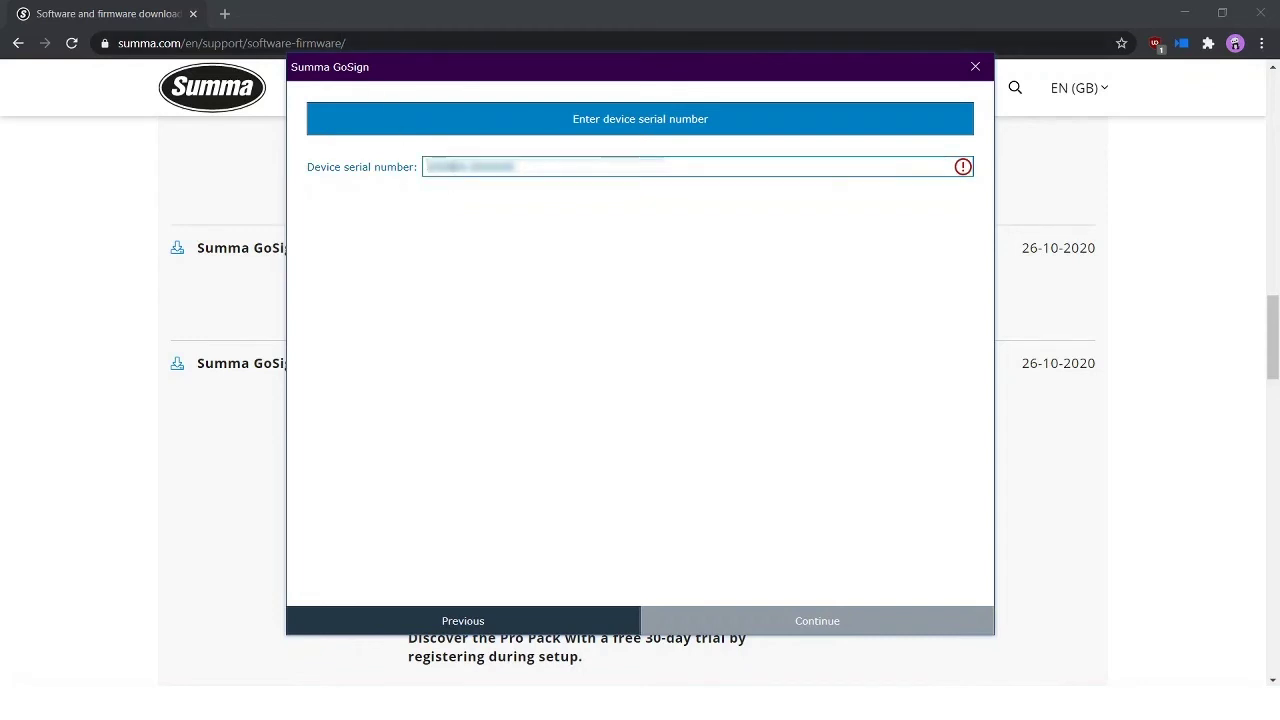
{"action": "left_click", "coordinate": [524, 164]}
{"action": "key", "text": "BackSpace"}
{"action": "left_click", "coordinate": [820, 621]}
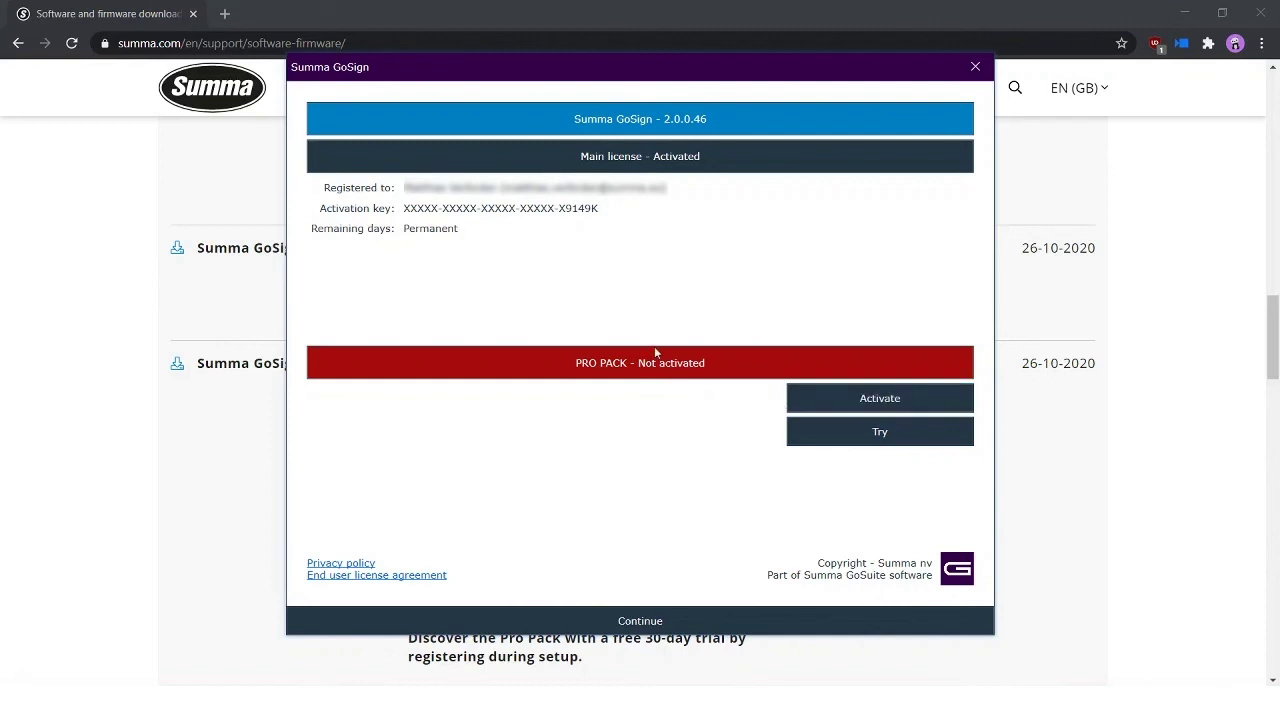
Step: Continue past the license overview without activating the Pro Pack
{"action": "left_click", "coordinate": [640, 621]}
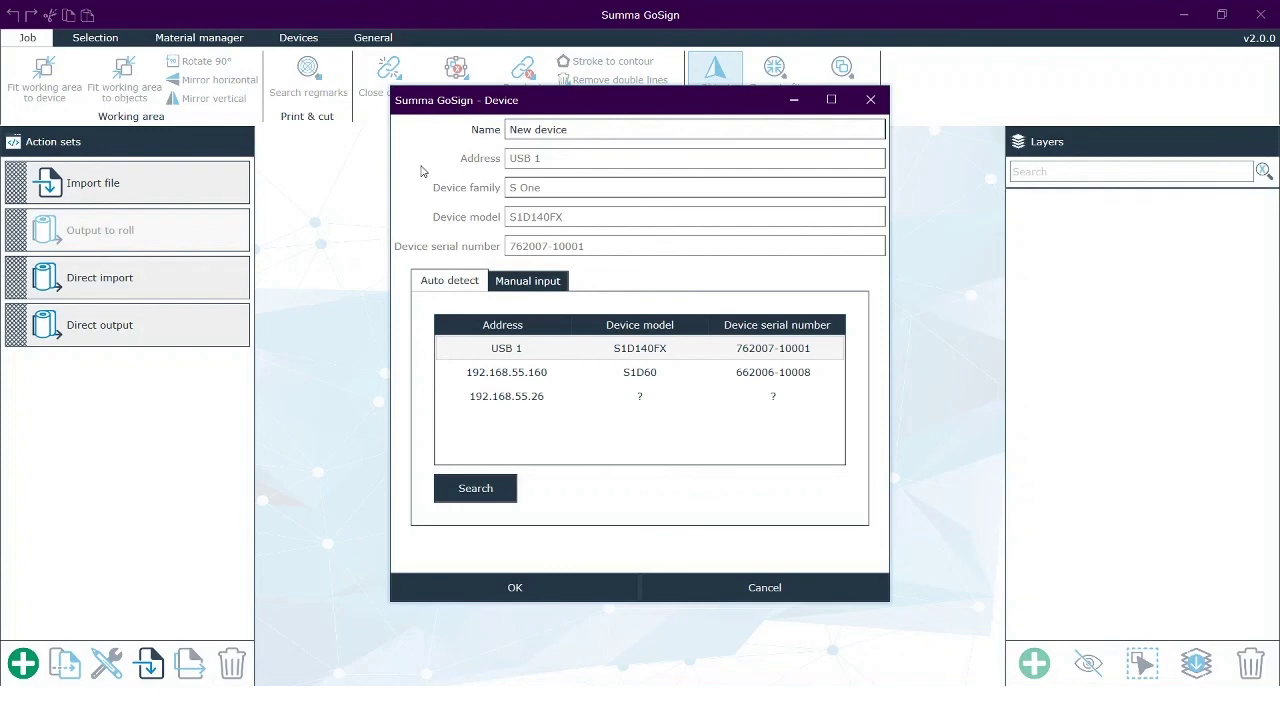
Step: Rename the new device to S1D140FX, select the USB 1 cutter, and save it
{"action": "left_click", "coordinate": [565, 129]}
{"action": "left_click_drag", "start_coordinate": [595, 131], "coordinate": [430, 143]}
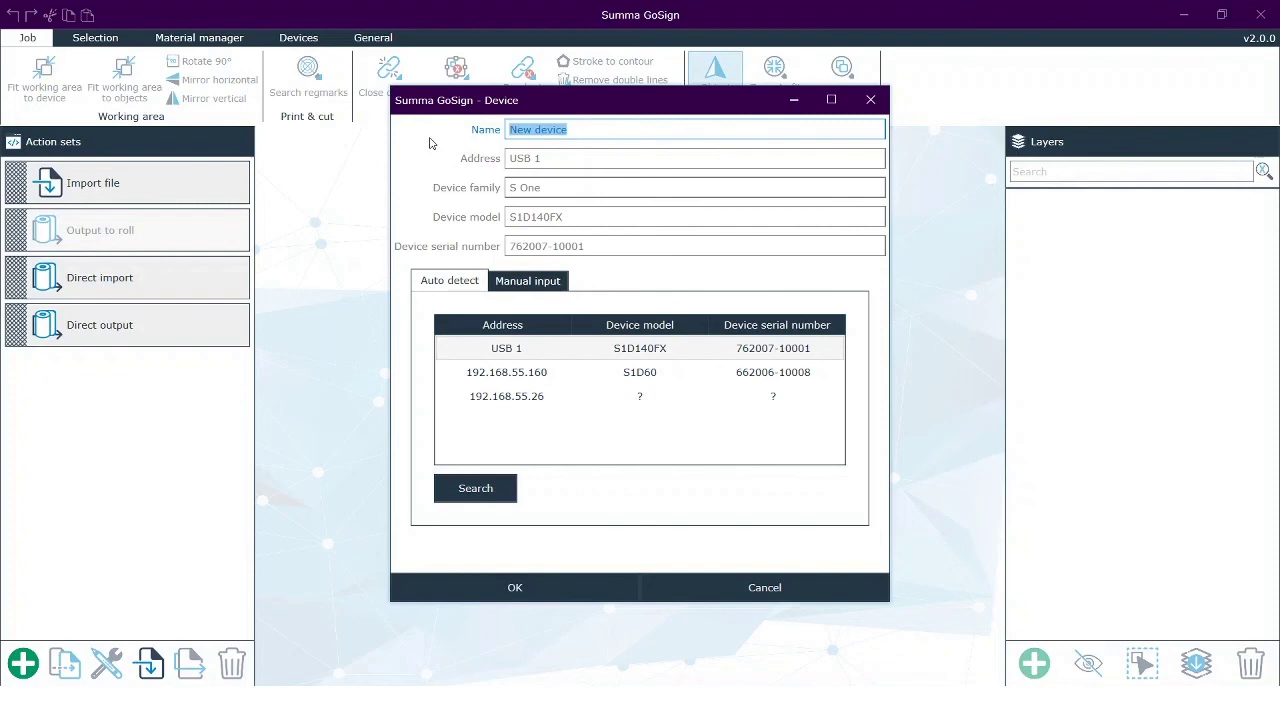
{"action": "type", "text": "S1D140FX"}
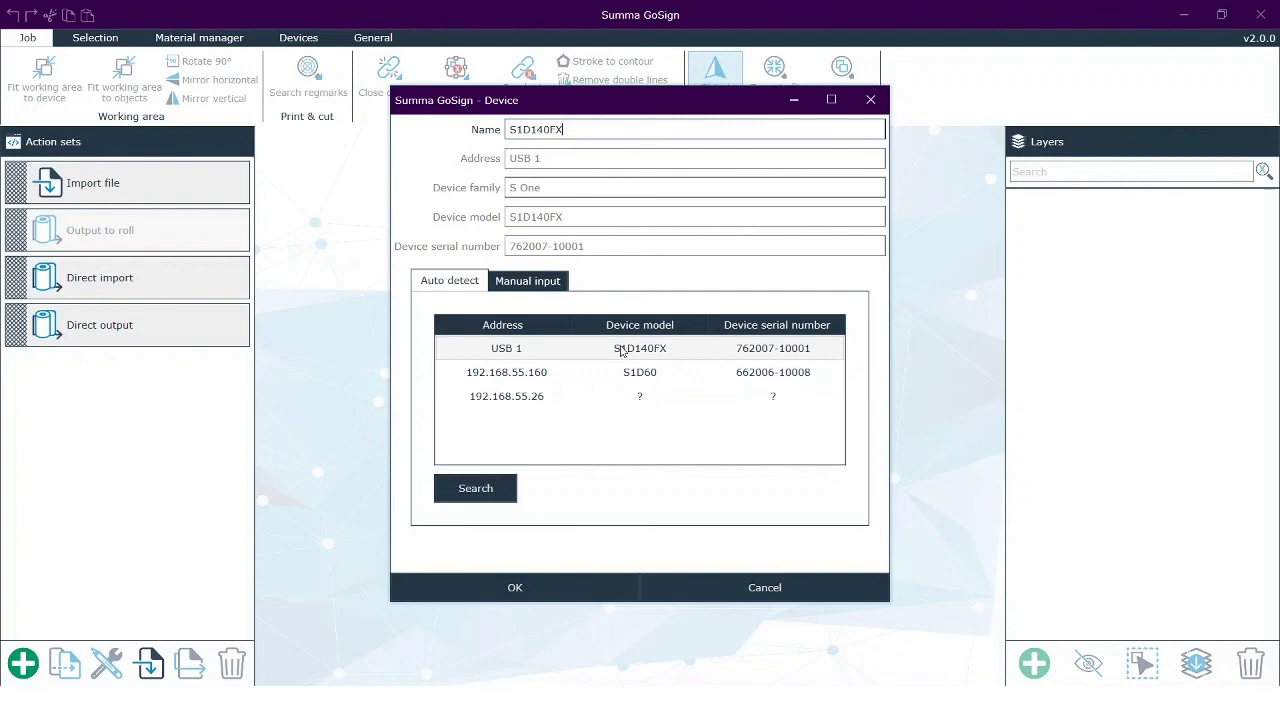
{"action": "left_click", "coordinate": [668, 350]}
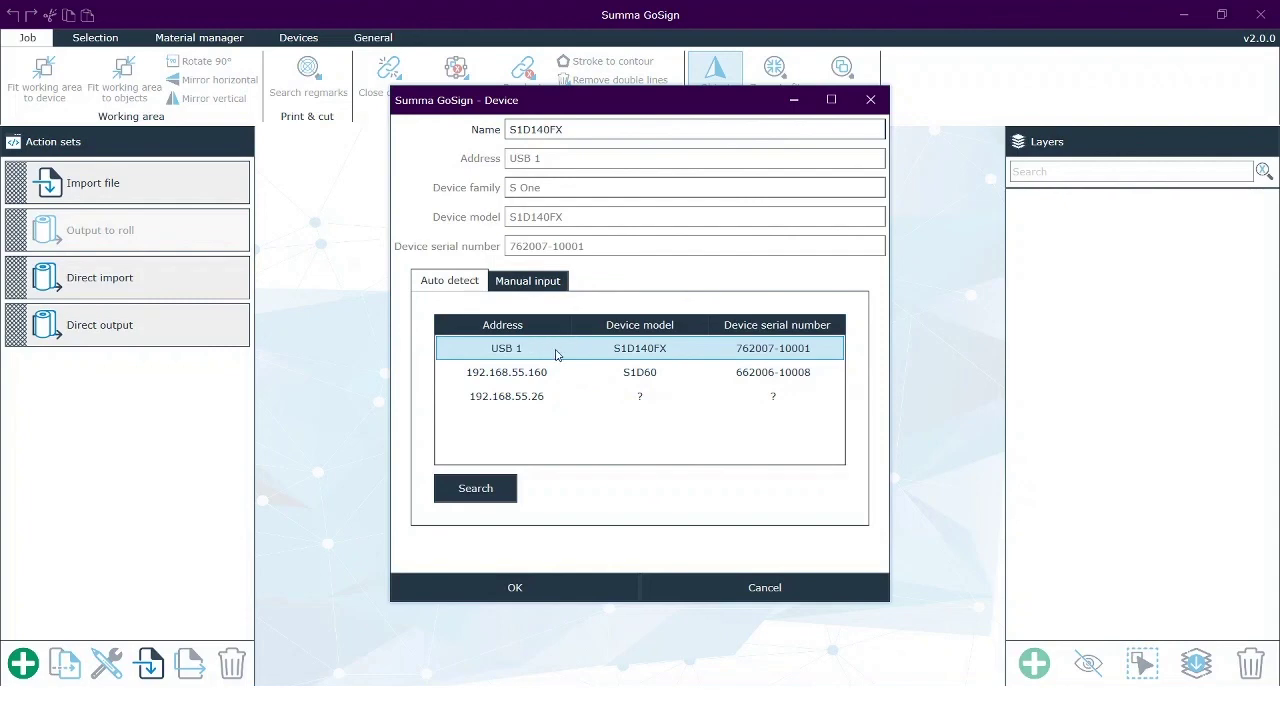
{"action": "left_click", "coordinate": [511, 591]}
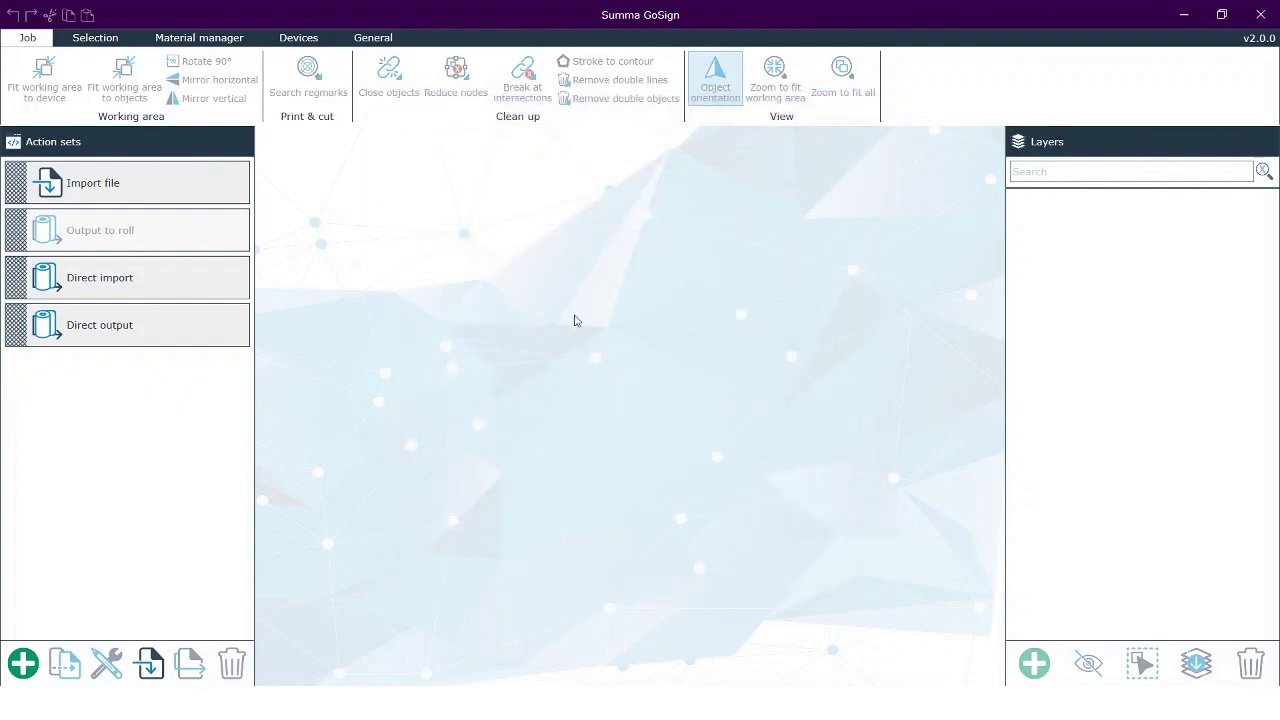
Step: Switch to the Devices tab to confirm S1D140FX is listed as the default device
{"action": "left_click", "coordinate": [304, 40]}
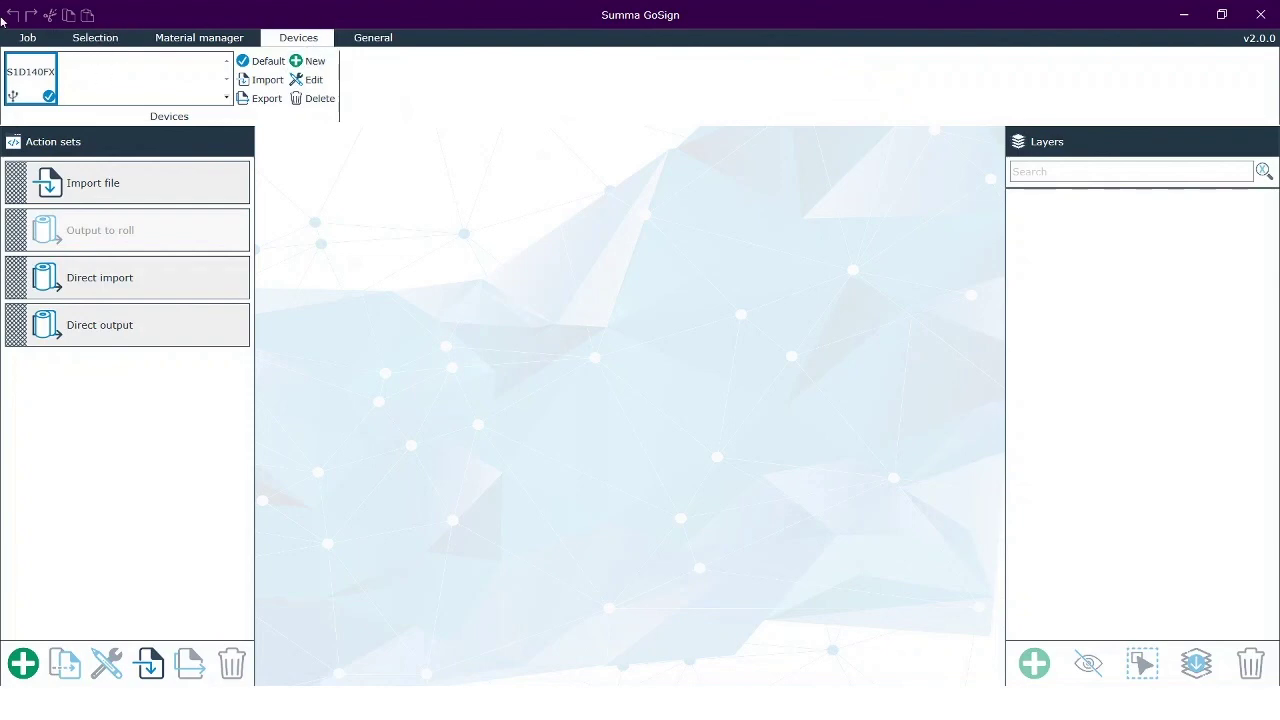